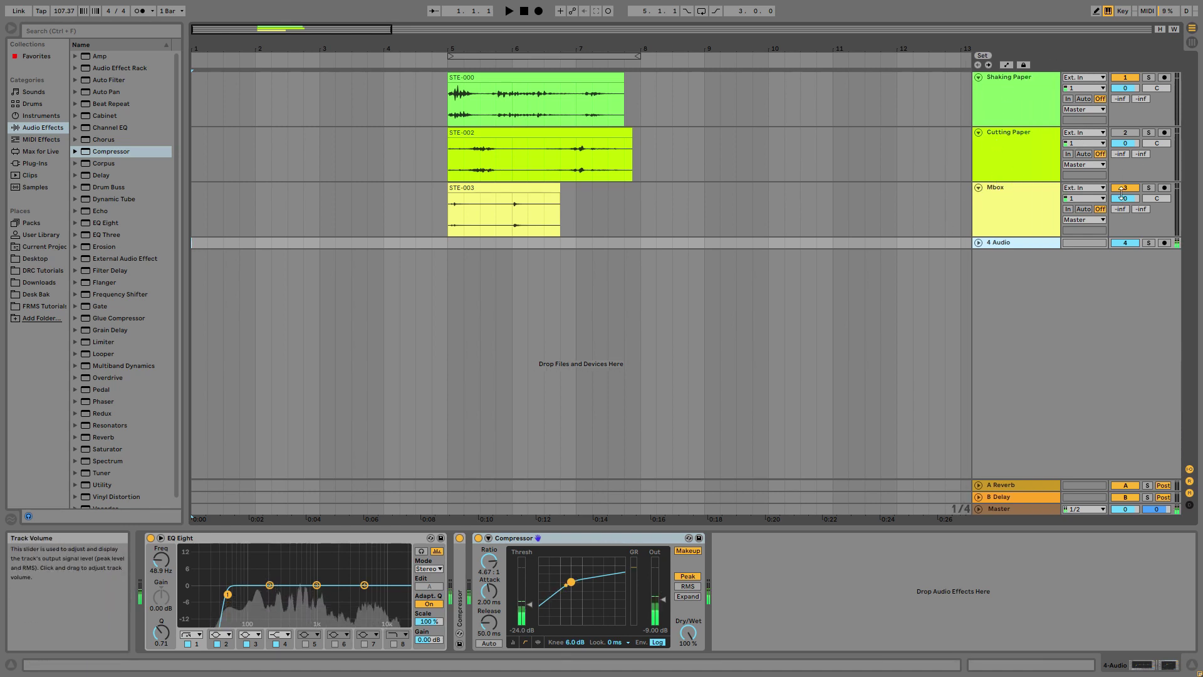
# Audition the Shaking Paper, Cutting Paper and Mbox recordings one by one, activating only the track being played, and leave all three muted.
pyautogui.click(1134, 227)
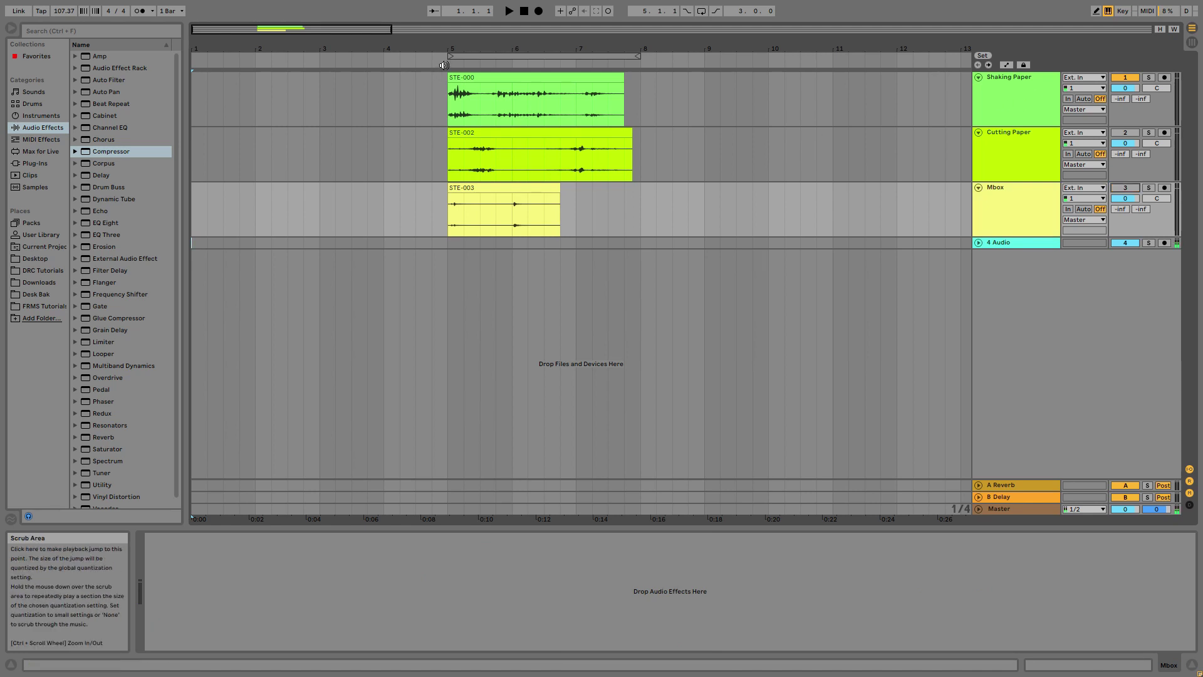
pyautogui.press('space')
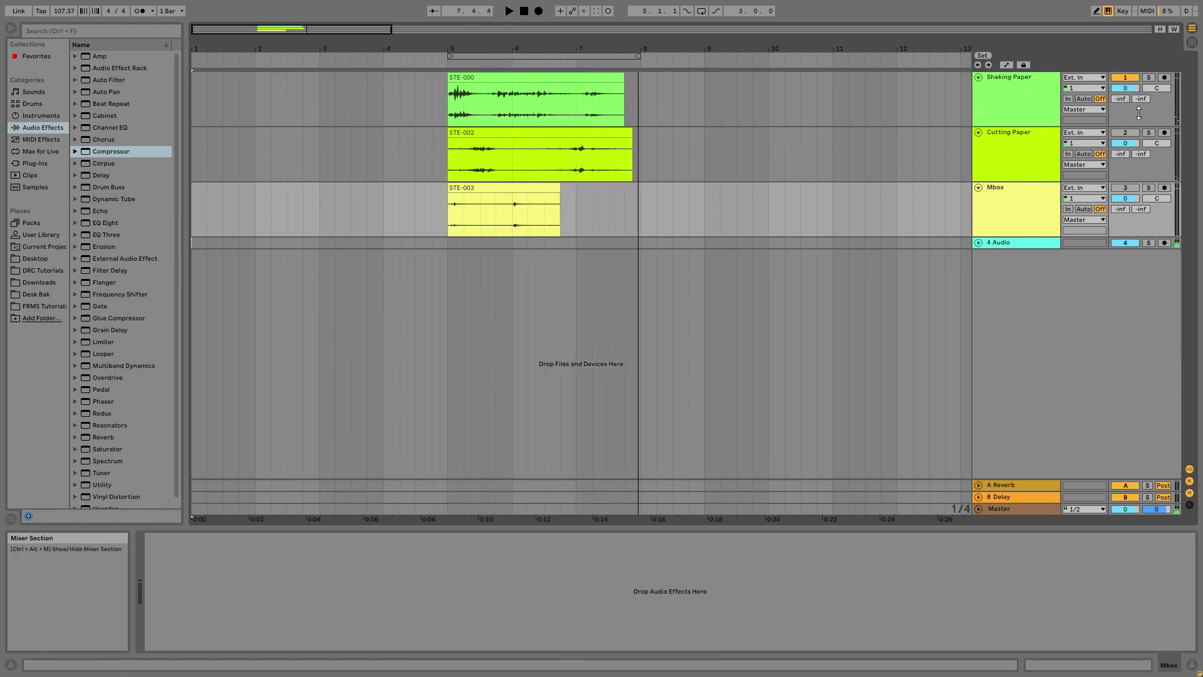
pyautogui.click(1115, 82)
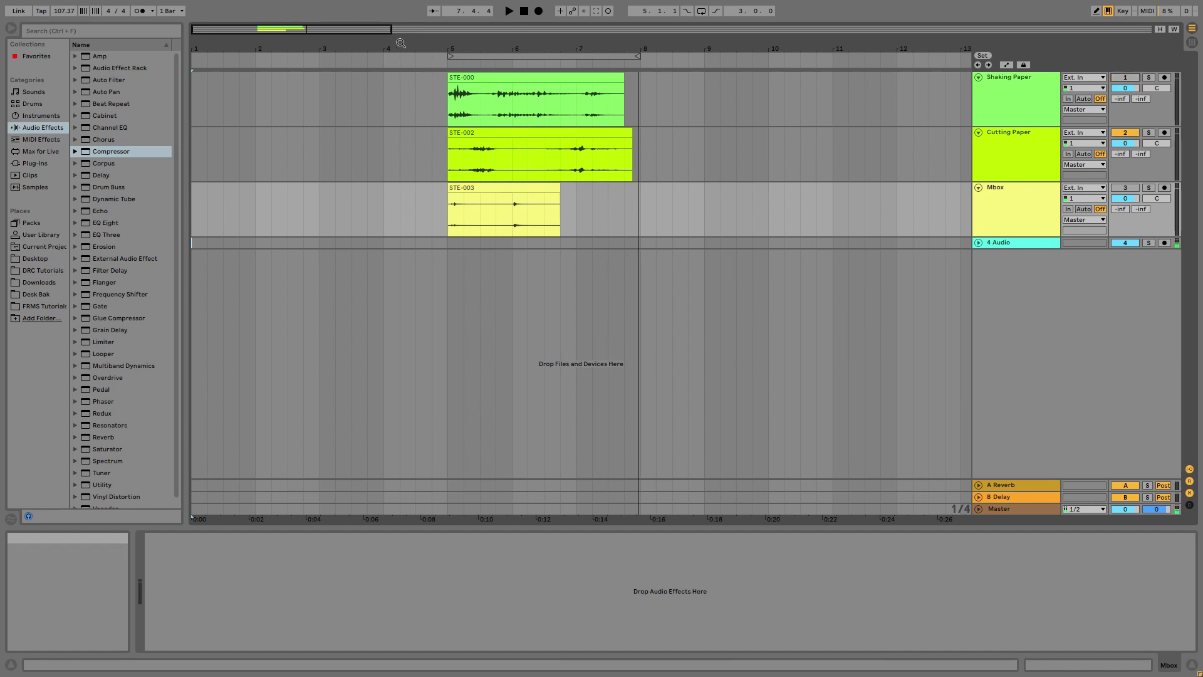
pyautogui.press('space')
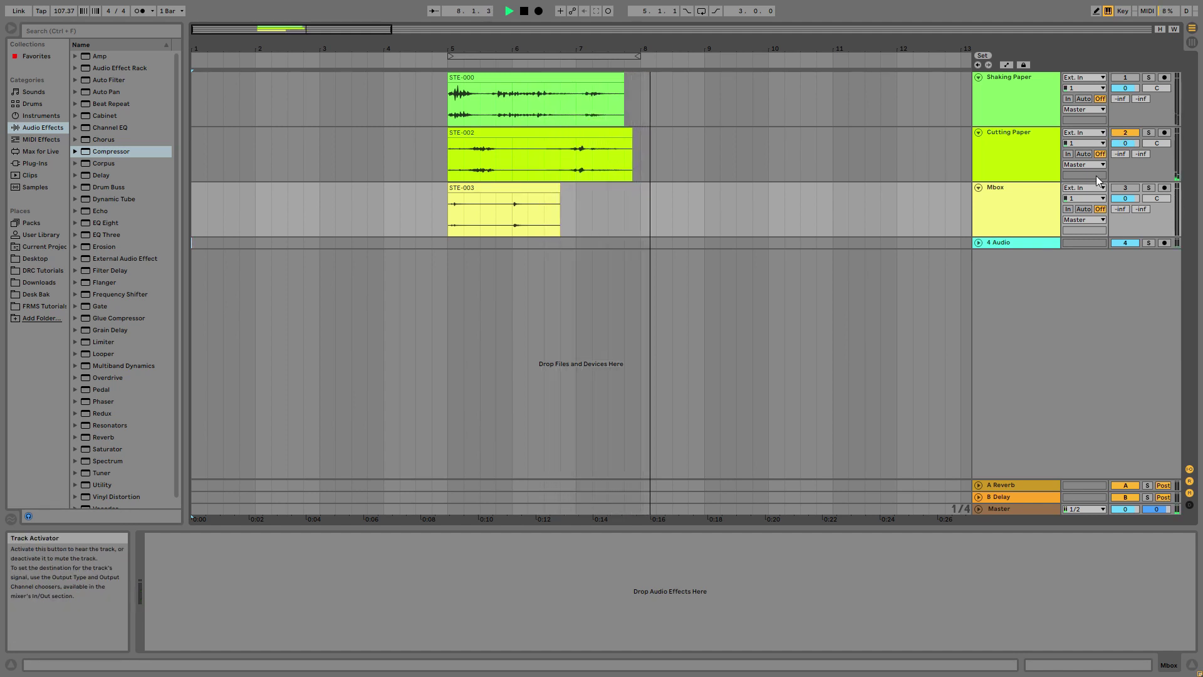
pyautogui.click(1125, 188)
pyautogui.click(1125, 133)
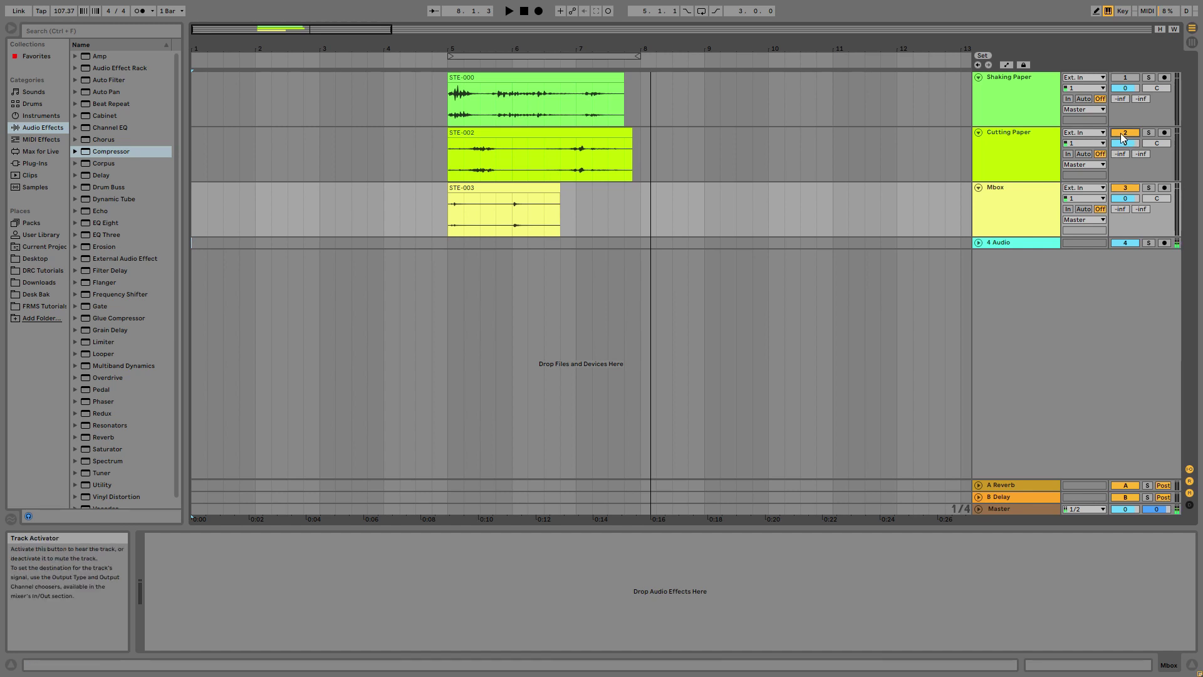
pyautogui.click(442, 62)
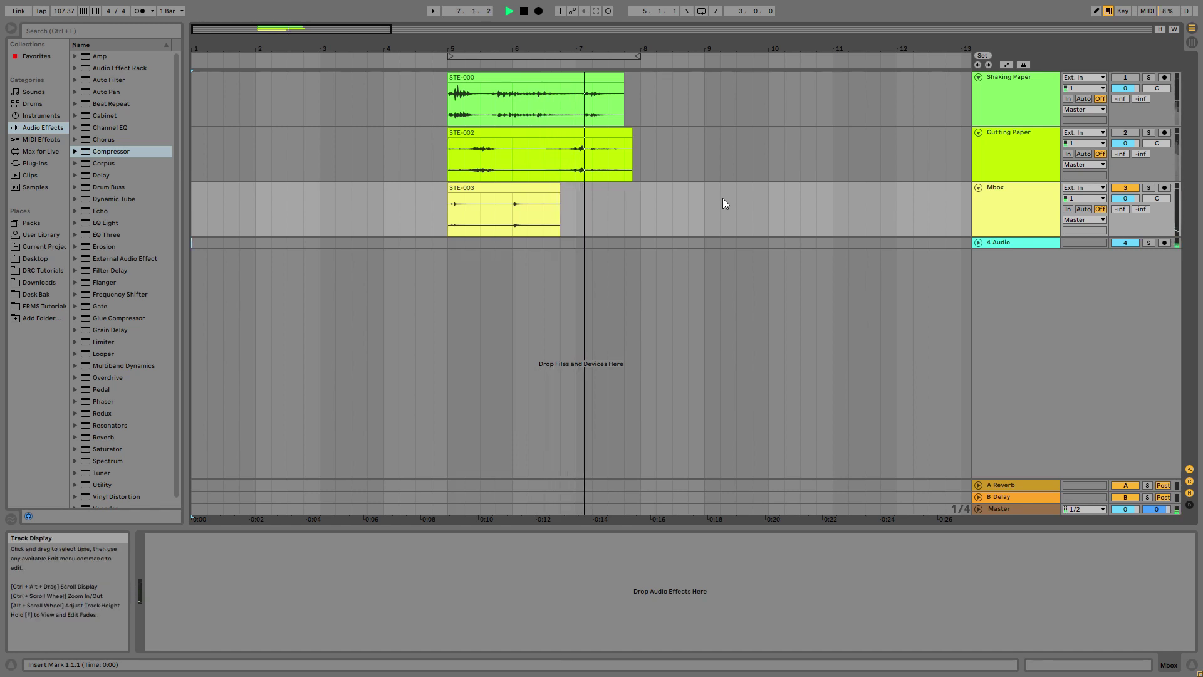
pyautogui.click(1123, 190)
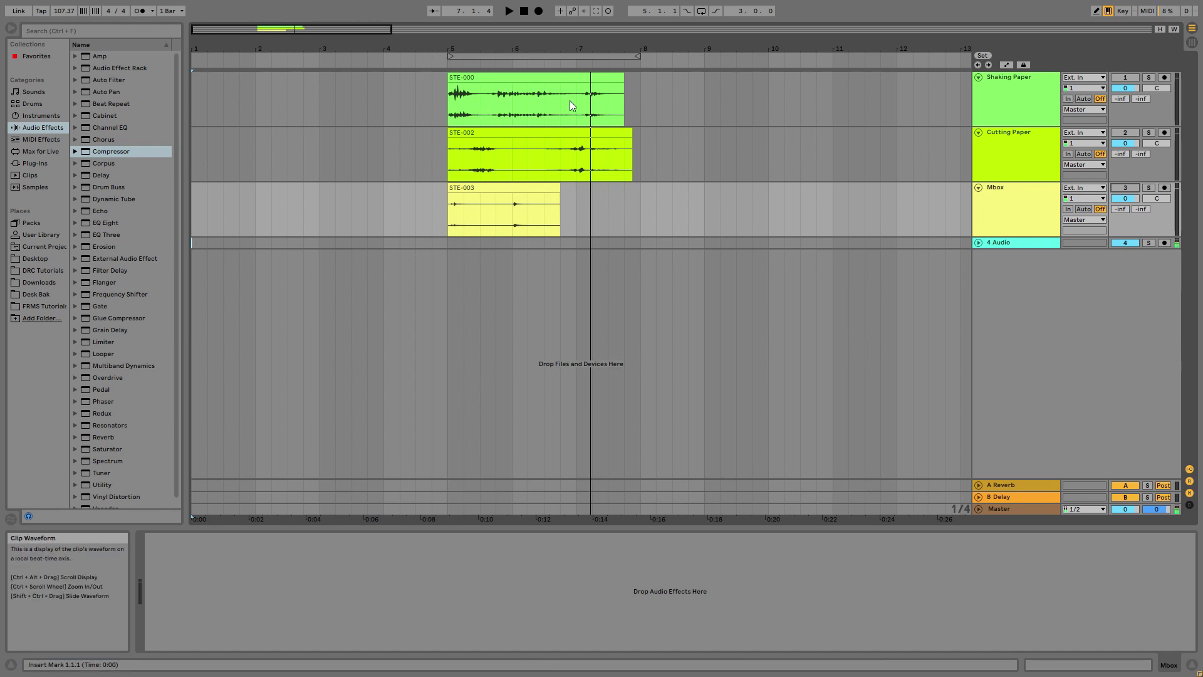
# Add short fade-outs to the ends of the STE-000, STE-002 and STE-003 clips.
pyautogui.moveTo(621, 85); pyautogui.dragTo(617, 85)
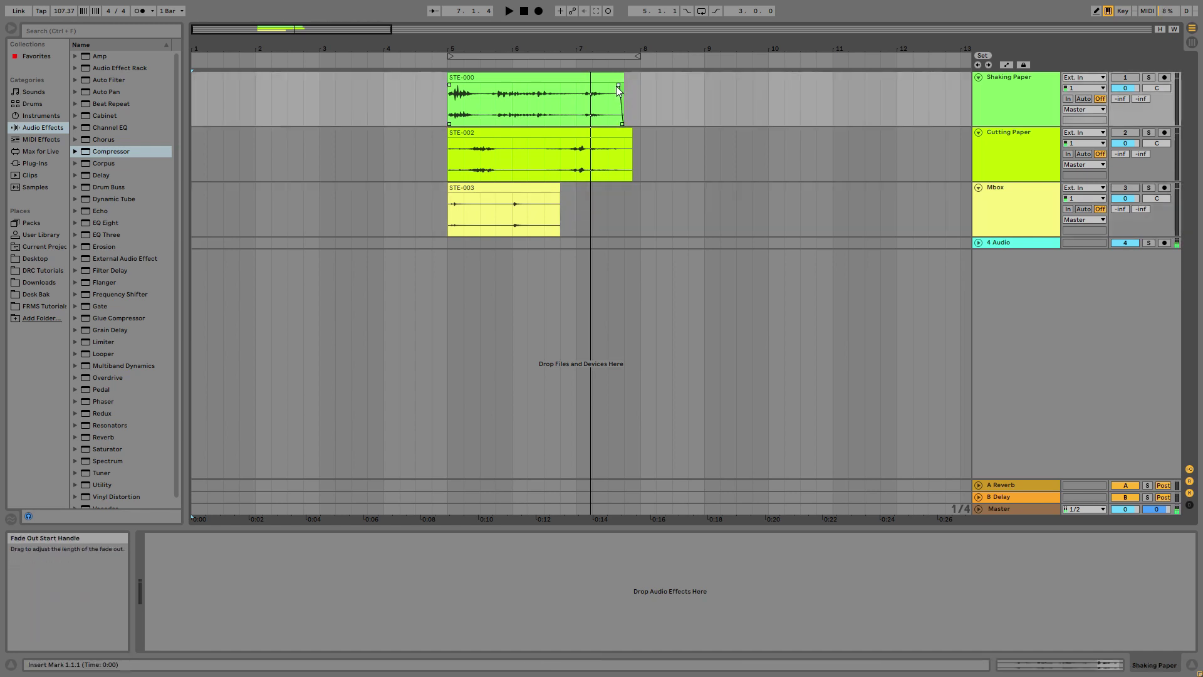
pyautogui.moveTo(630, 139); pyautogui.dragTo(626, 141)
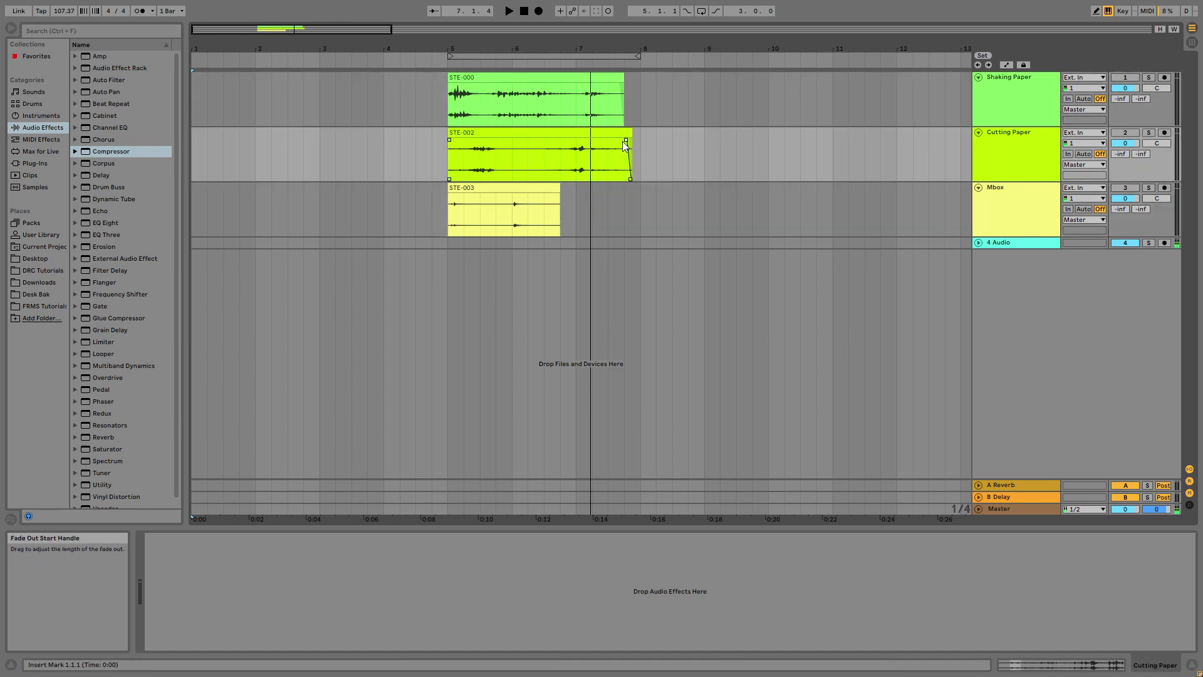
pyautogui.moveTo(558, 195); pyautogui.dragTo(551, 199)
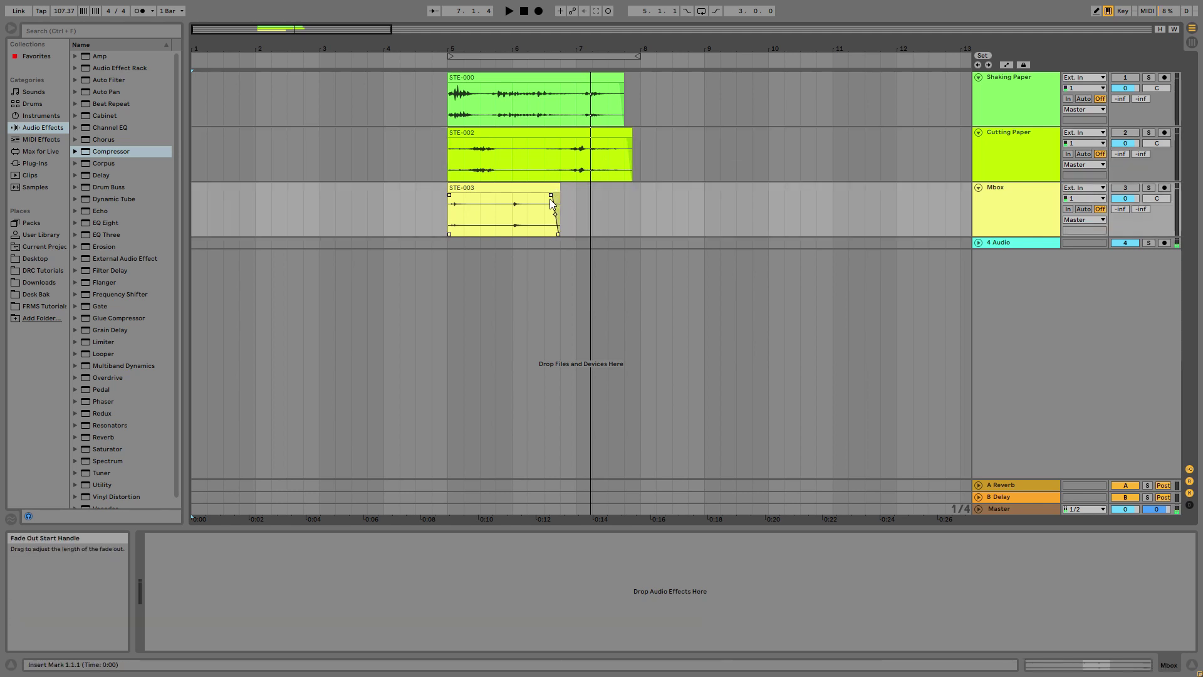
# Add very short fade-ins at the starts of the STE-000, STE-002 and STE-003 clips.
pyautogui.moveTo(442, 45); pyautogui.dragTo(486, 86)
pyautogui.click(483, 87)
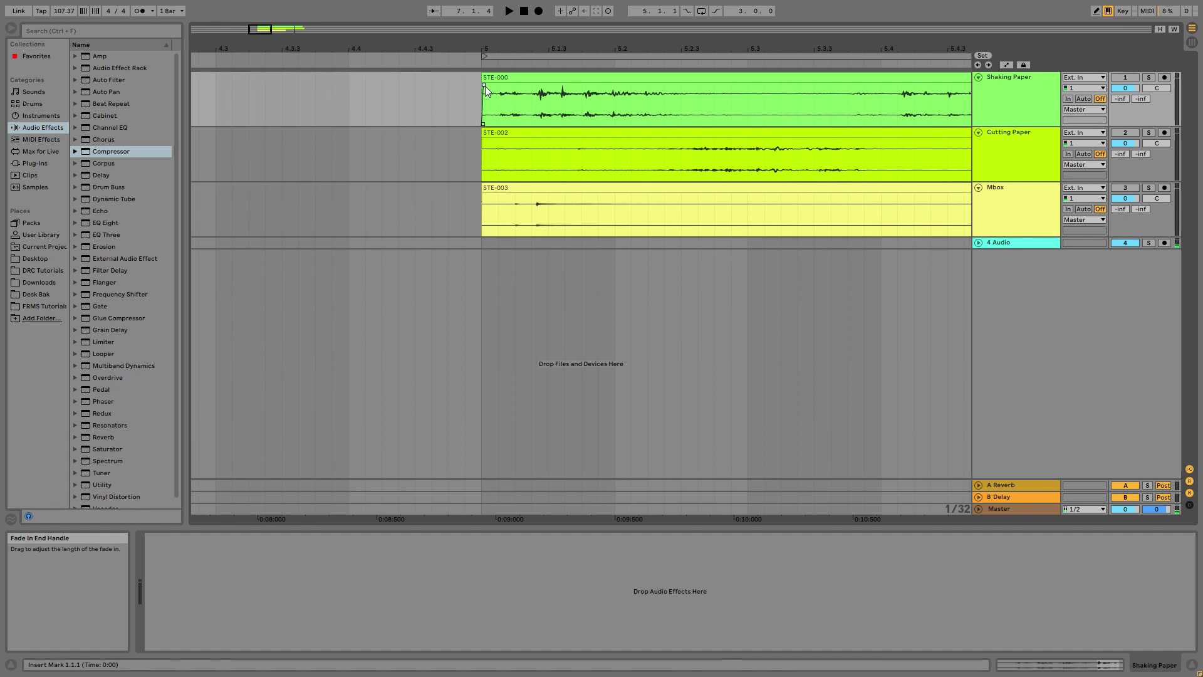
pyautogui.click(484, 142)
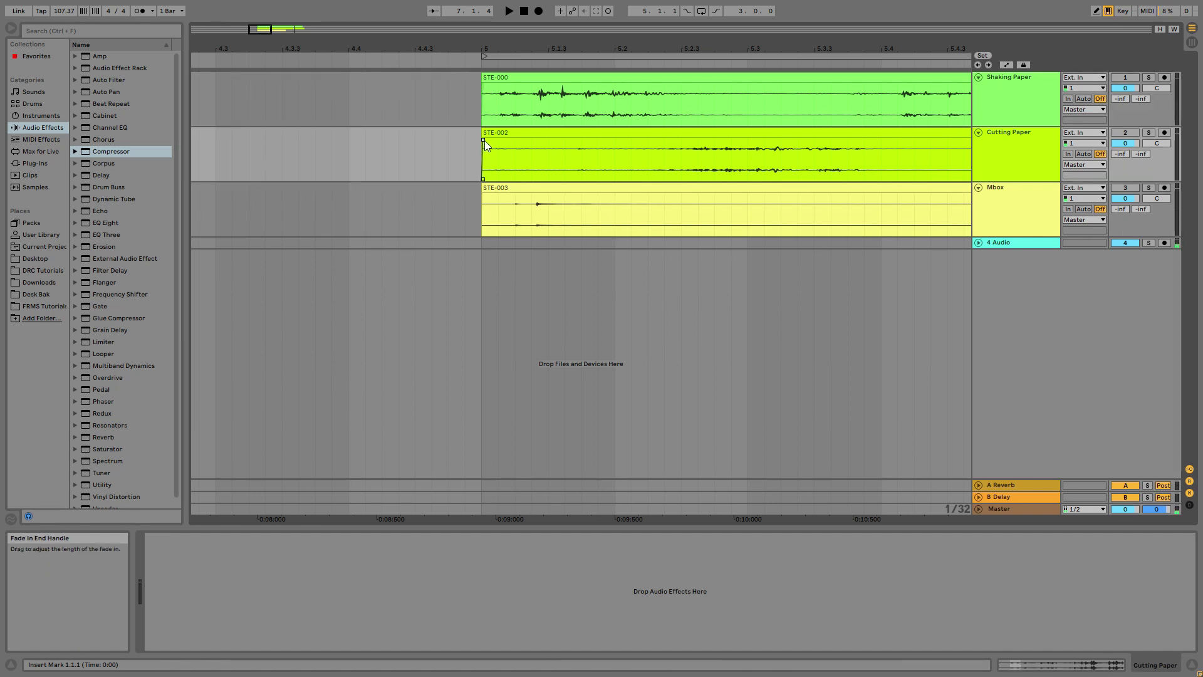
pyautogui.click(485, 197)
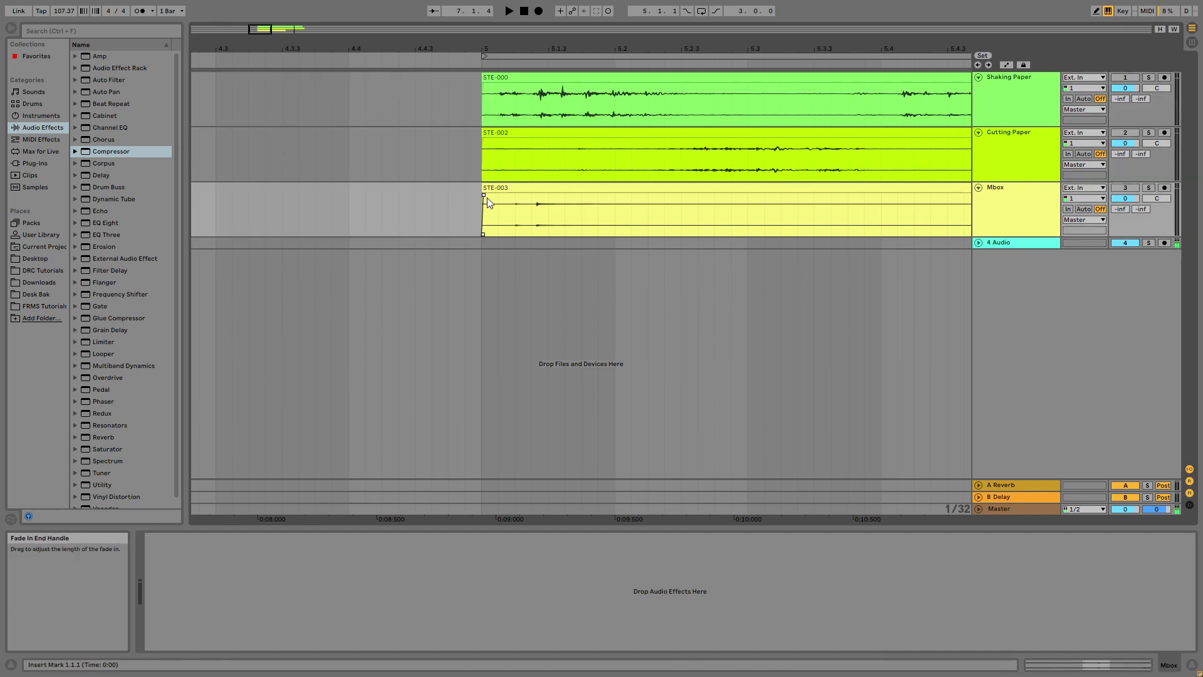
# Add an EQ Eight effect to the Master track.
pyautogui.moveTo(489, 48); pyautogui.dragTo(493, 207)
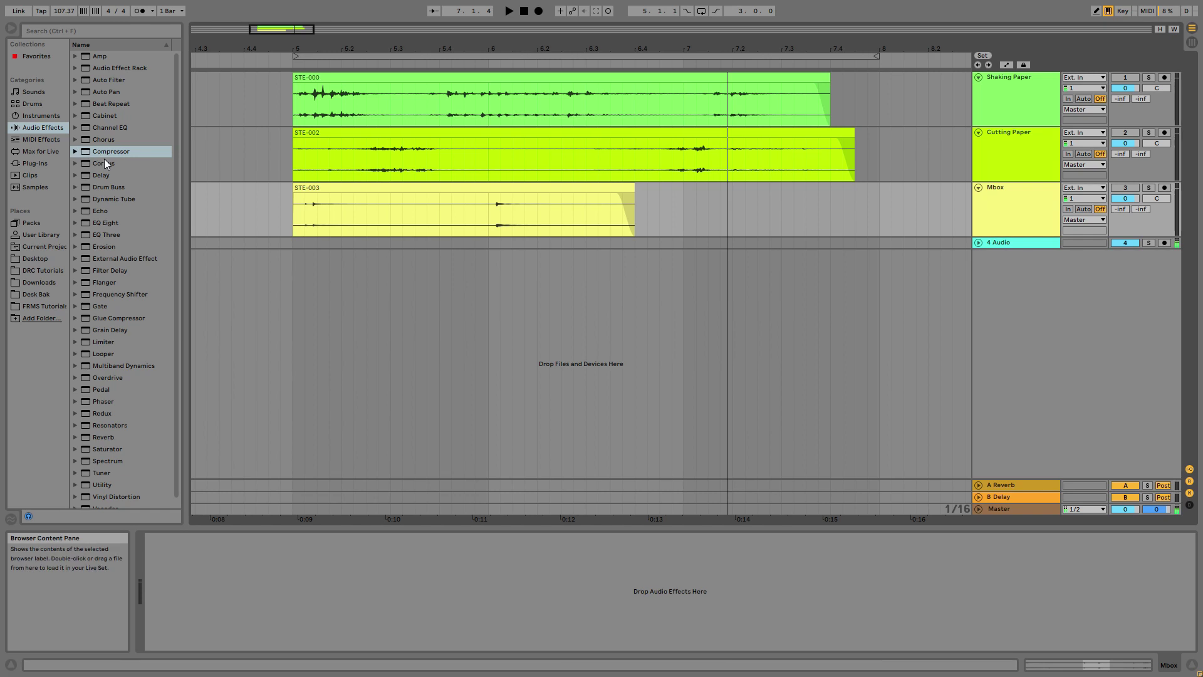
pyautogui.click(104, 125)
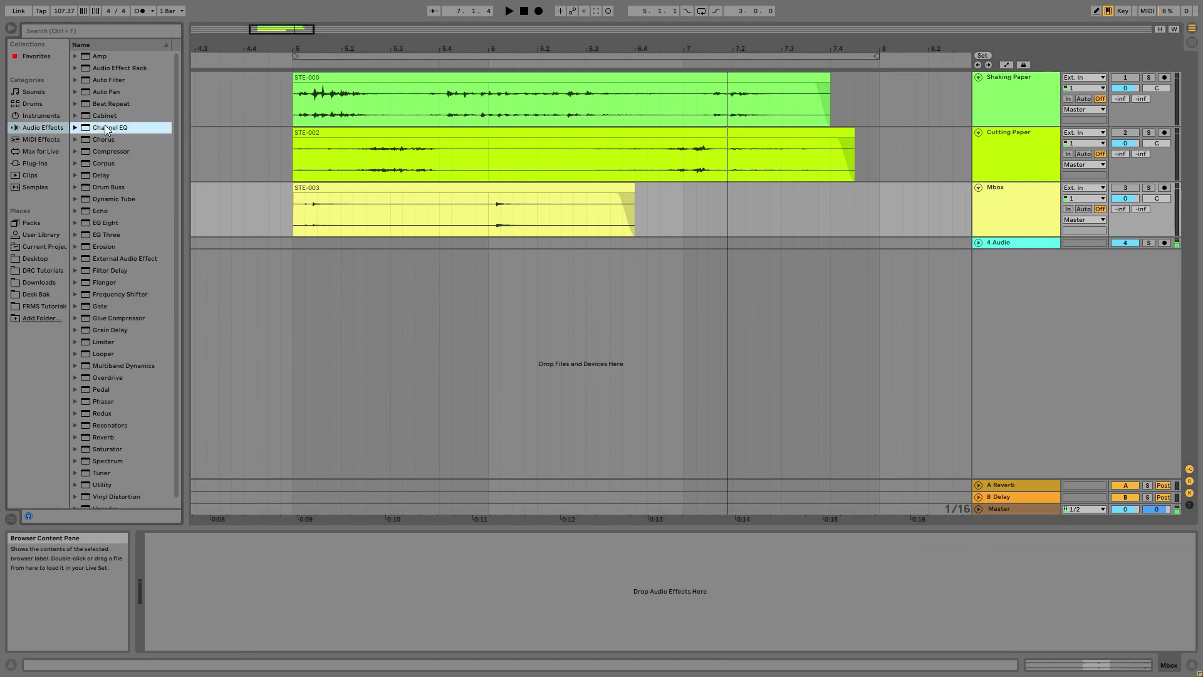
pyautogui.moveTo(107, 226); pyautogui.dragTo(884, 612)
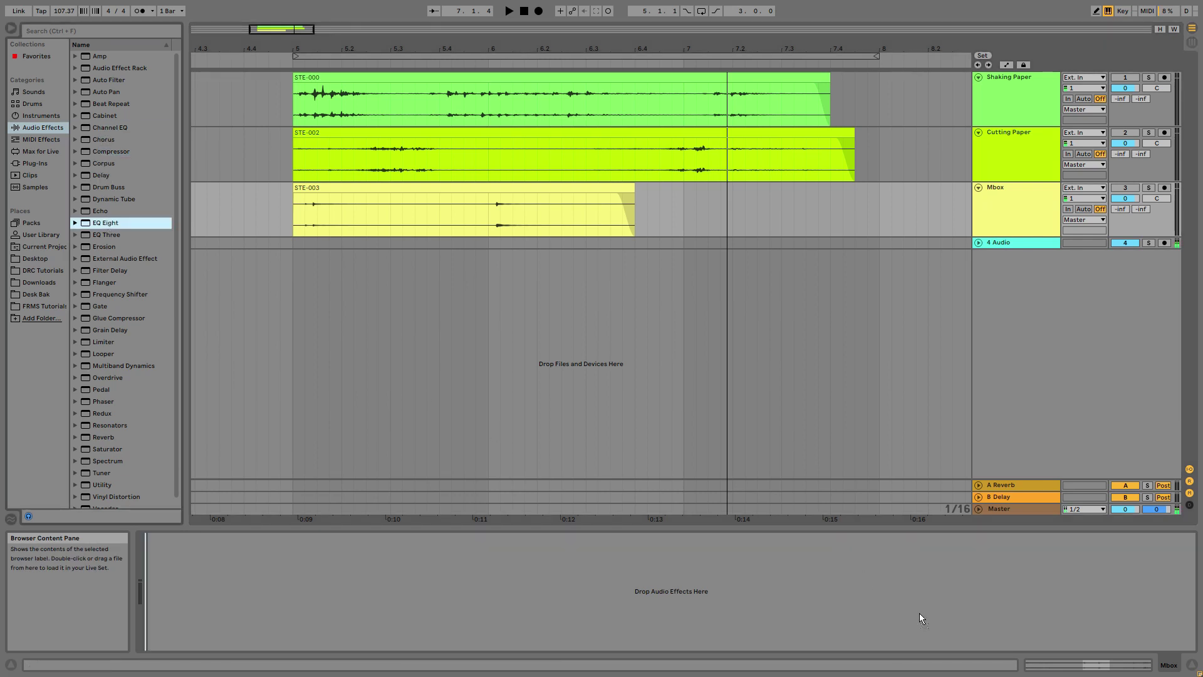
pyautogui.moveTo(1029, 581); pyautogui.dragTo(1009, 509)
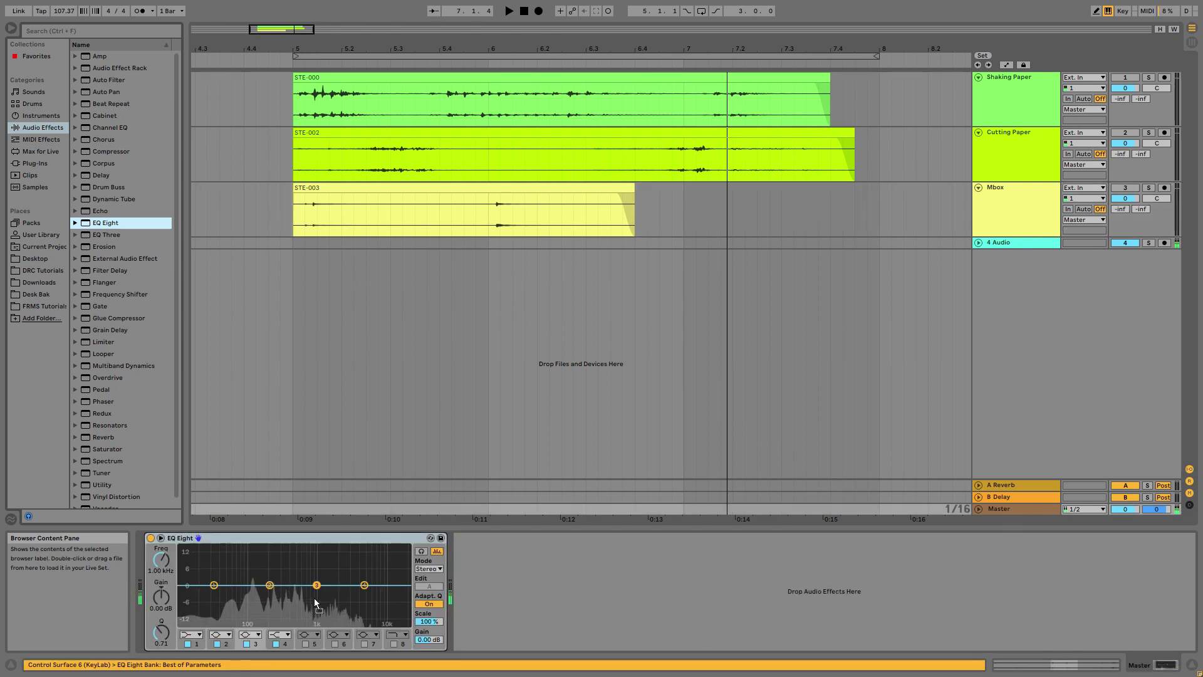
# Change band 1 of the EQ Eight to a low-cut filter and raise its frequency to 55.3 Hz.
pyautogui.click(199, 636)
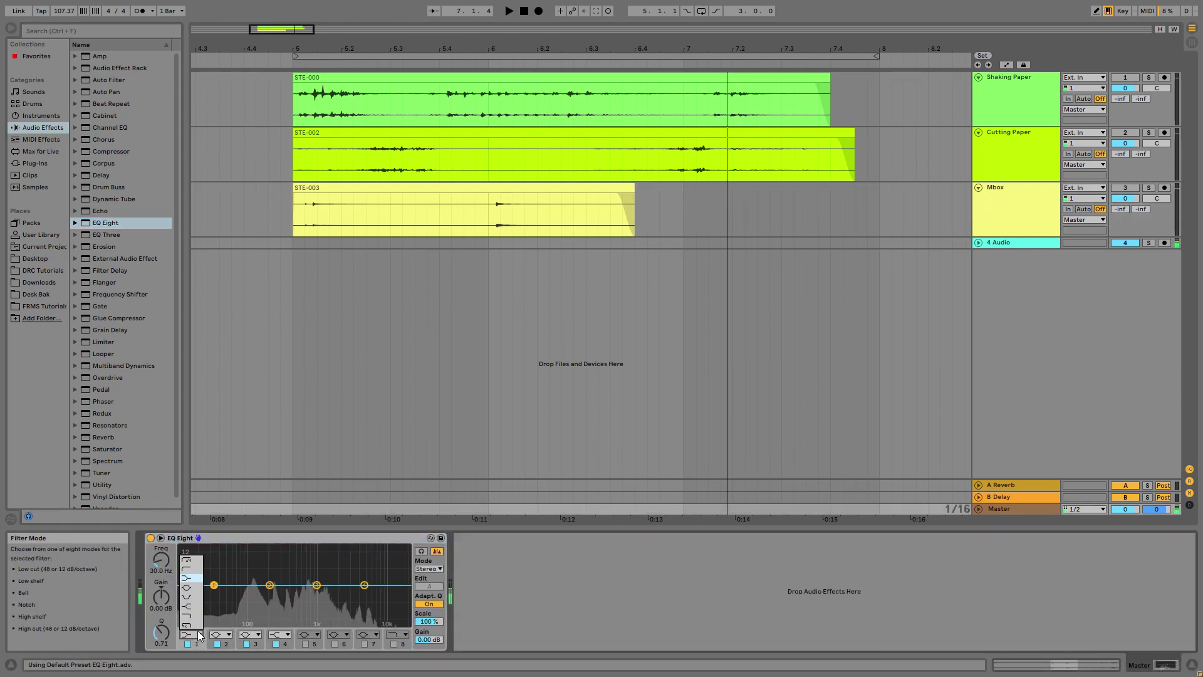
pyautogui.click(193, 560)
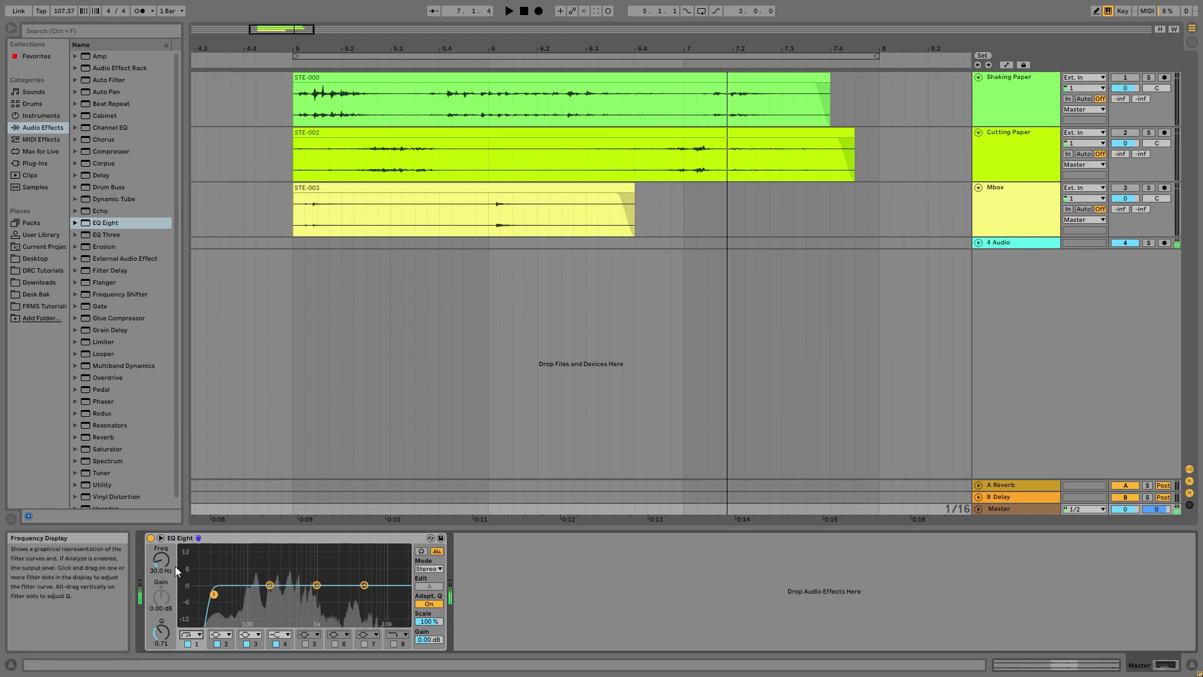
pyautogui.moveTo(161, 560); pyautogui.dragTo(161, 552)
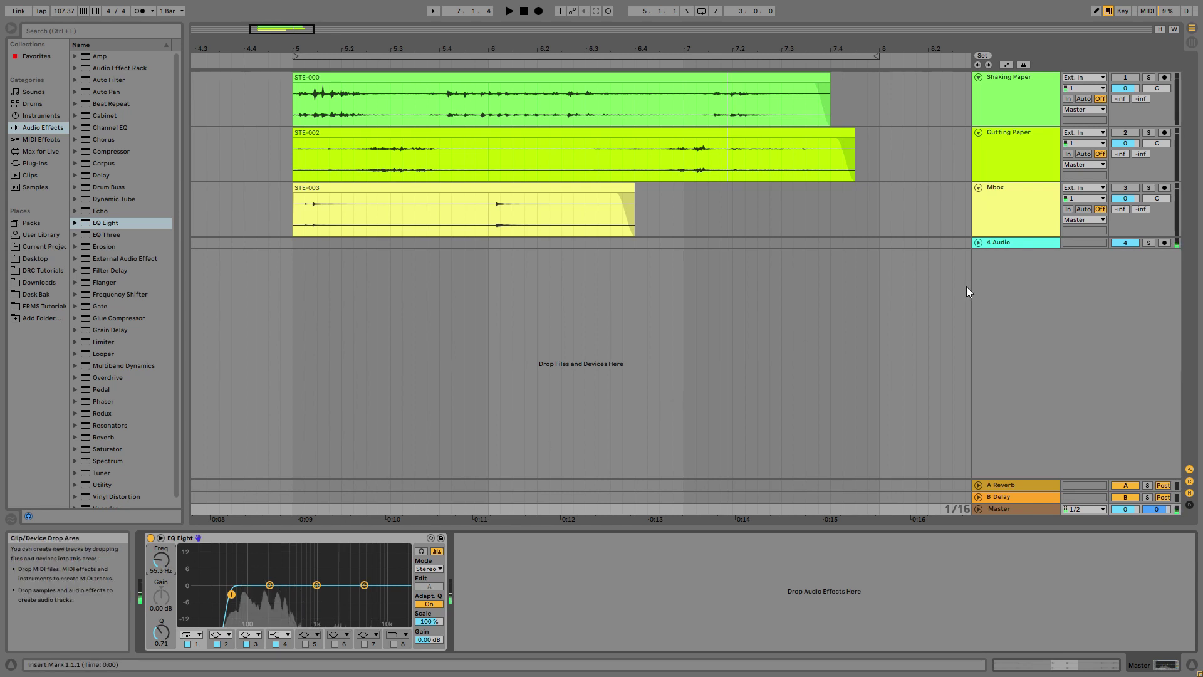
pyautogui.click(1031, 95)
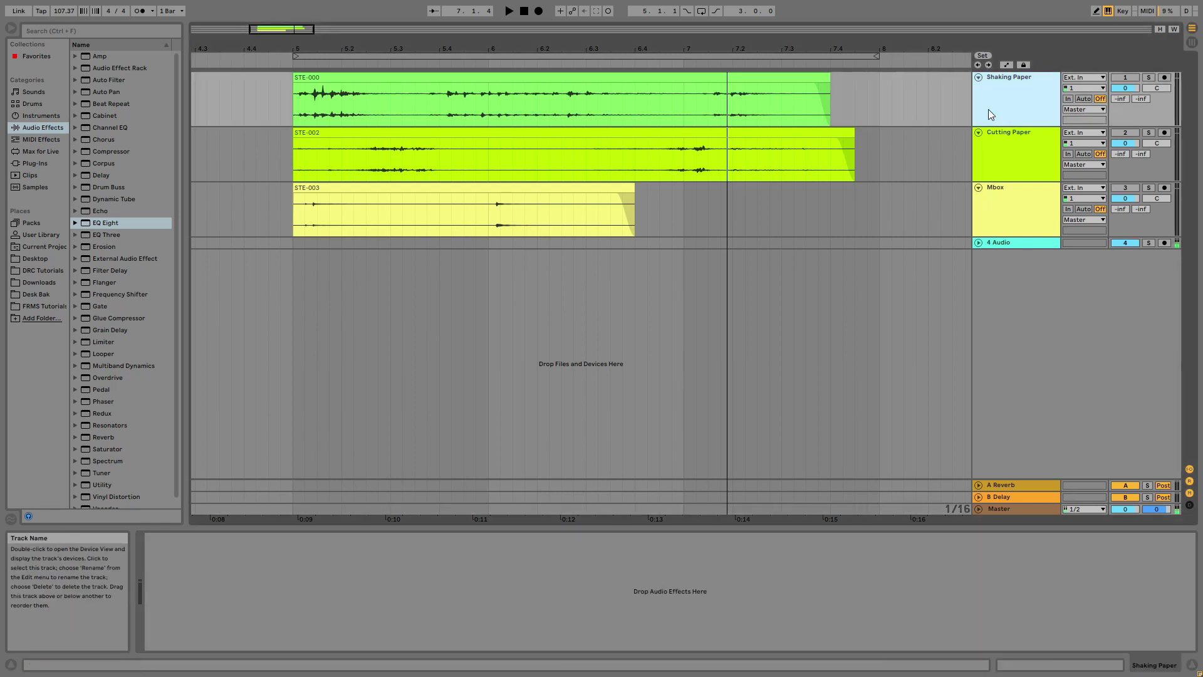
pyautogui.click(508, 75)
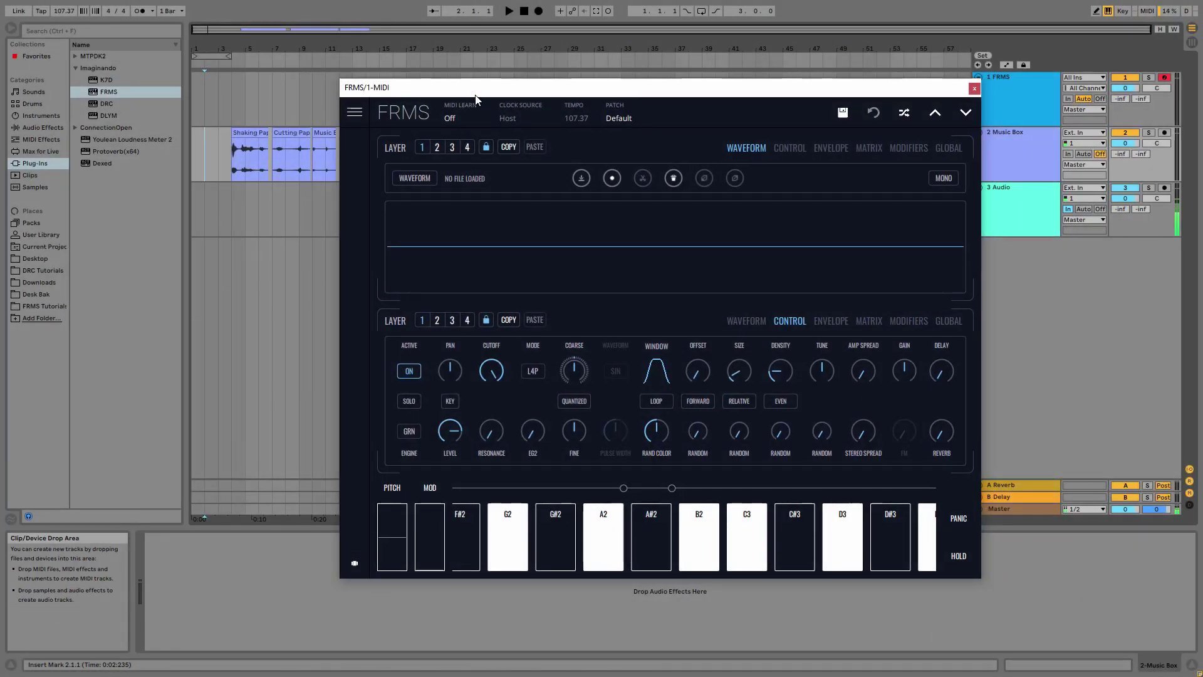
# Load the Shaking Paper, Cutting Paper and Music Box clips into FRMS layers 2, 3 and 4 respectively.
pyautogui.moveTo(474, 94); pyautogui.dragTo(474, 81)
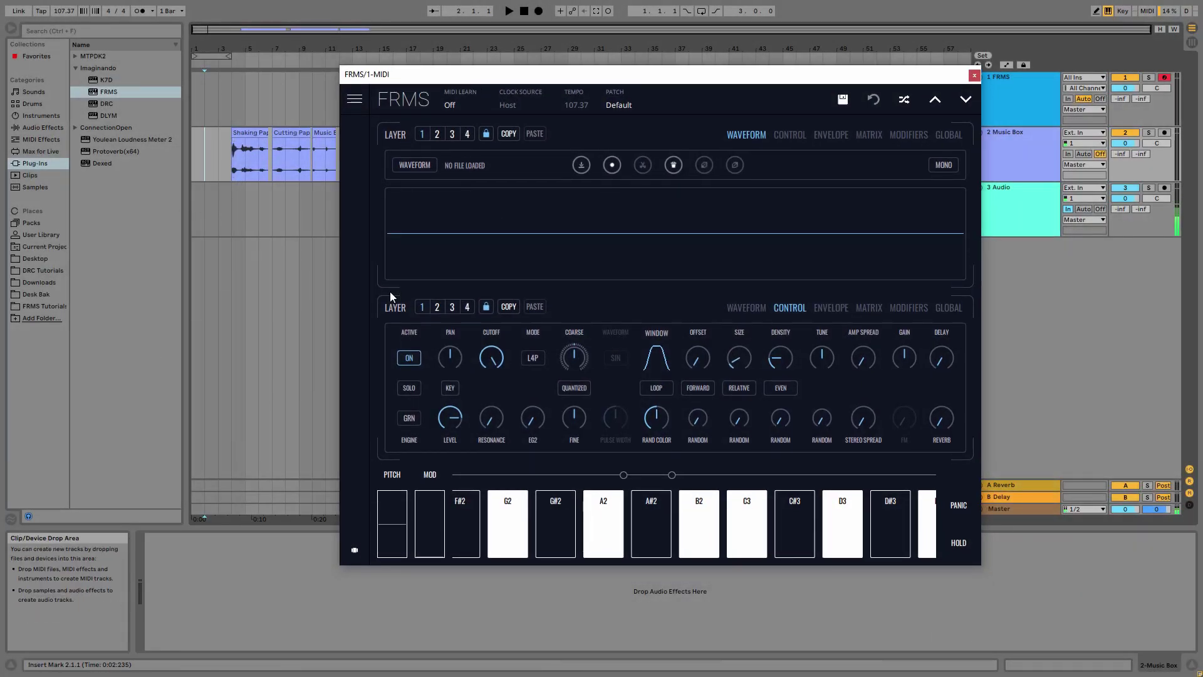
pyautogui.moveTo(249, 150); pyautogui.dragTo(528, 231)
pyautogui.click(453, 134)
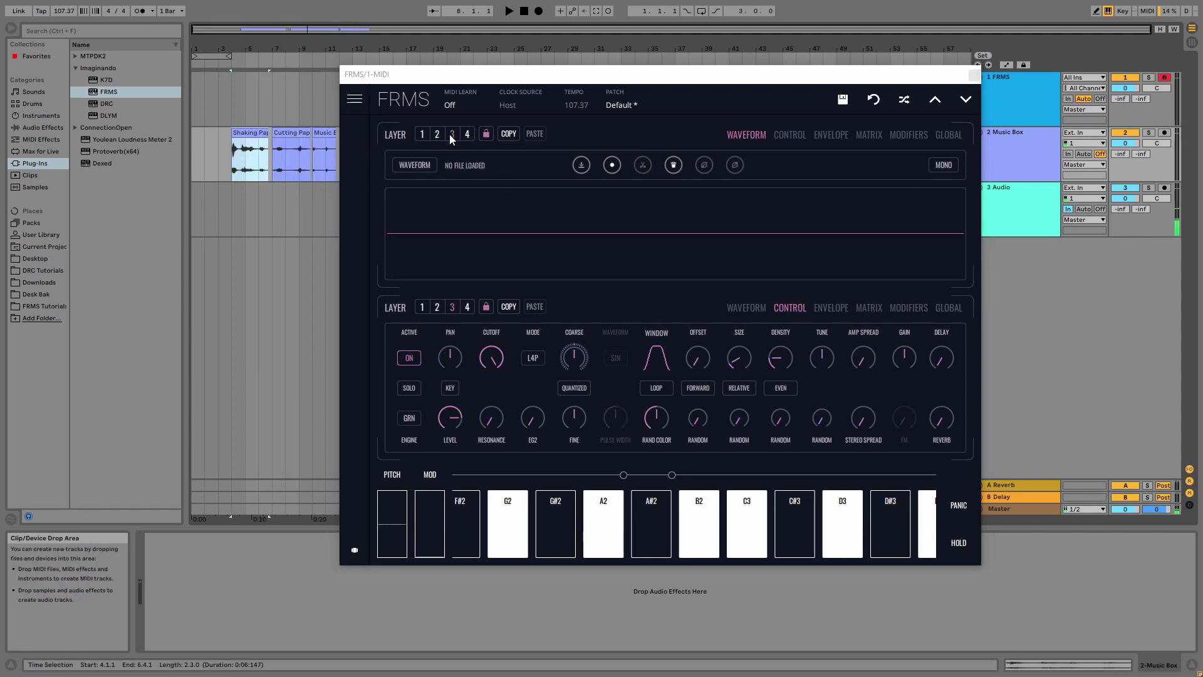
pyautogui.moveTo(293, 144); pyautogui.dragTo(528, 176)
pyautogui.click(467, 134)
pyautogui.moveTo(321, 136); pyautogui.dragTo(592, 275)
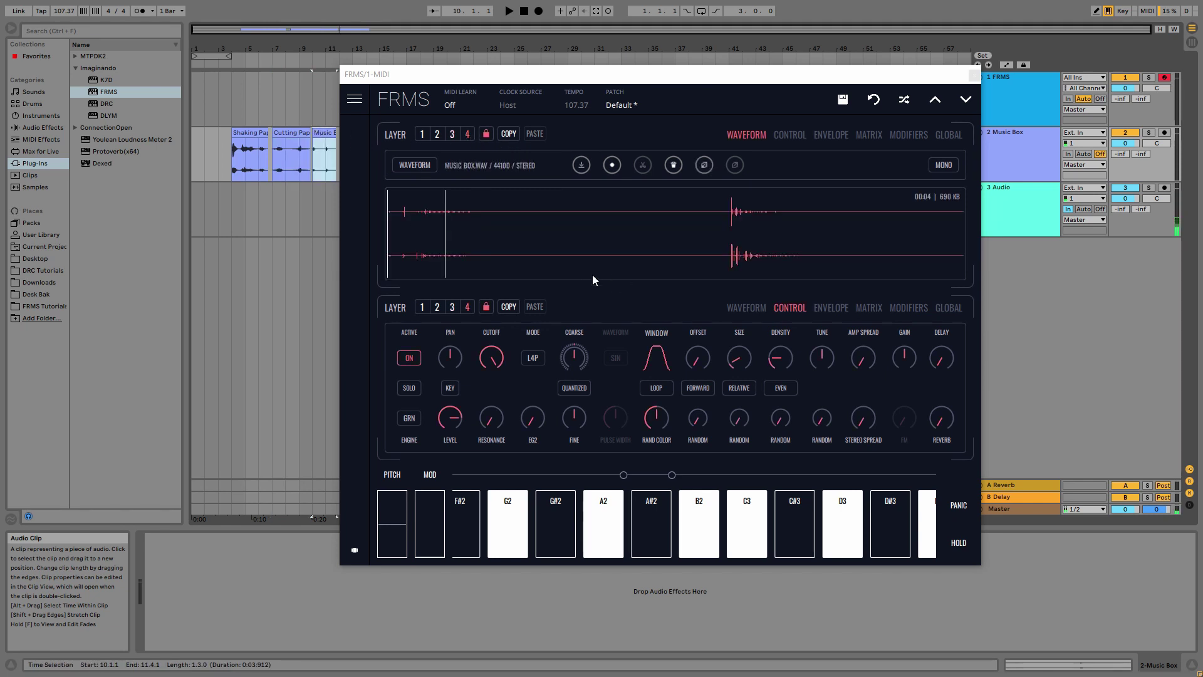
# Solo layer 2 and give its grains a flat-topped window, maximum size and minimum density.
pyautogui.click(436, 133)
pyautogui.click(416, 387)
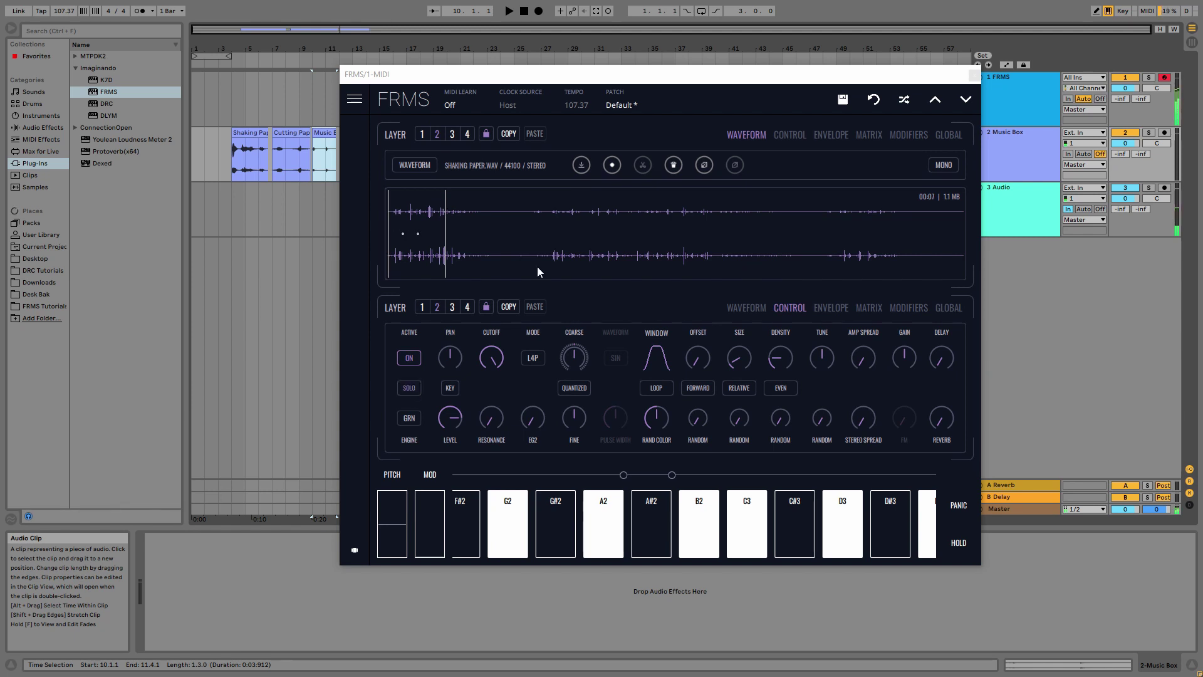
pyautogui.moveTo(758, 352); pyautogui.dragTo(755, 332)
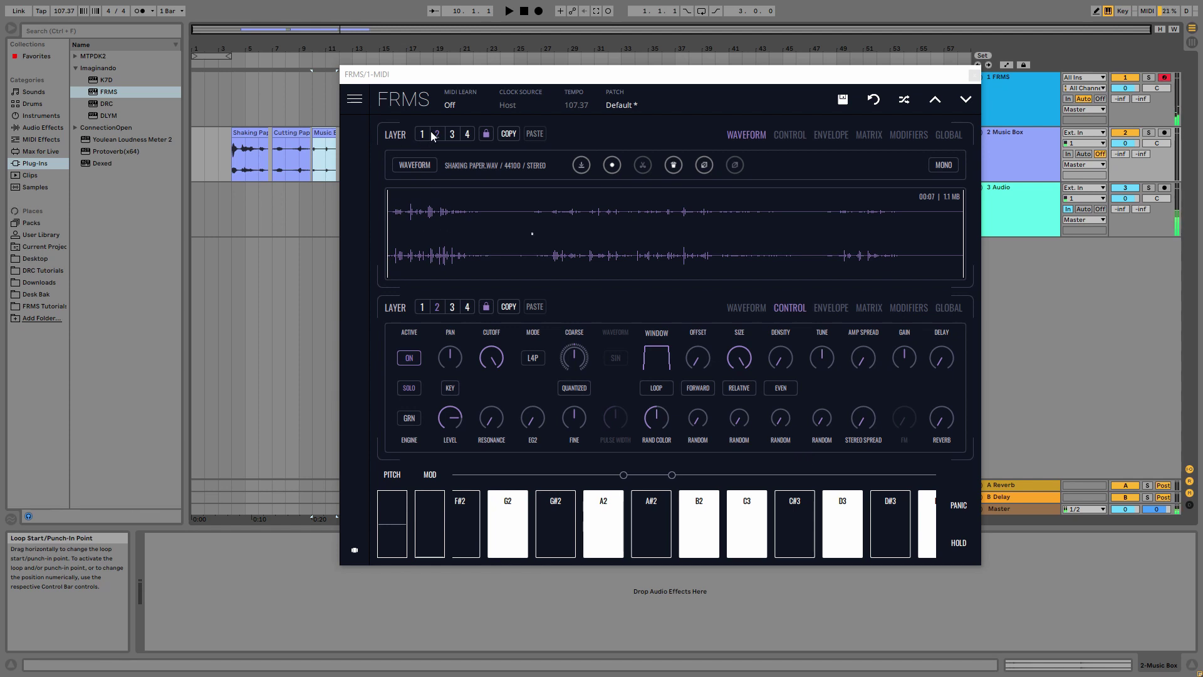
# Give layer 3 the same flat-topped window, maximum size and minimum density, and switch the solo from layer 2 to layer 3.
pyautogui.click(453, 135)
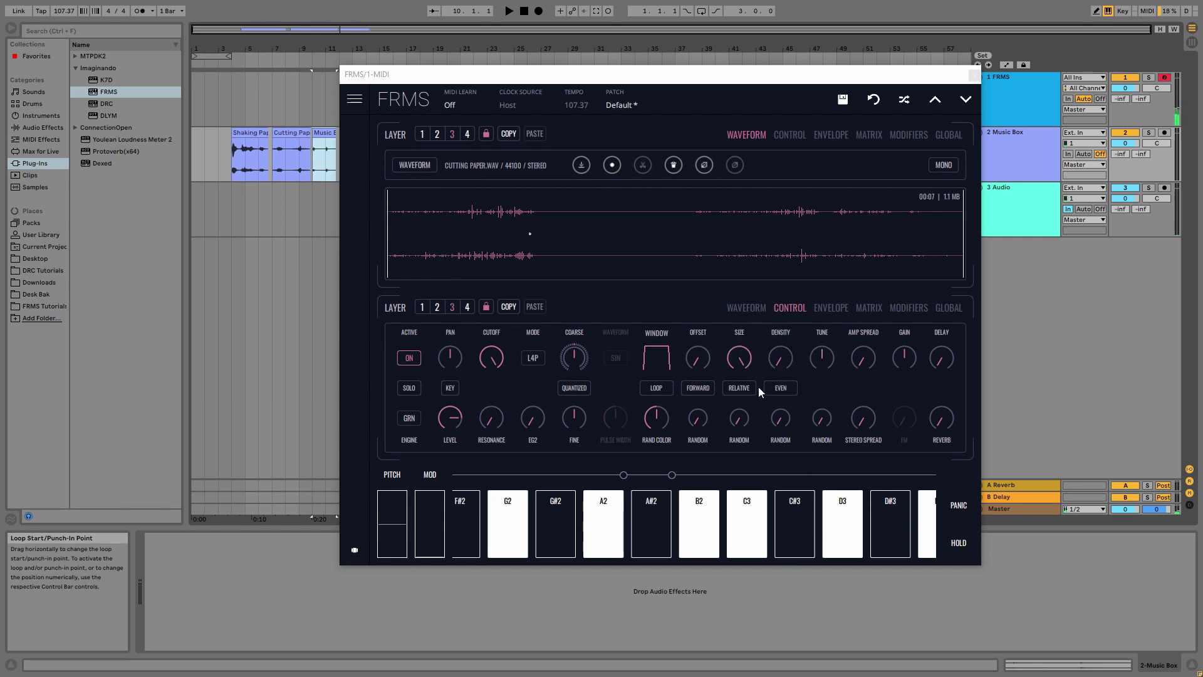
pyautogui.click(437, 135)
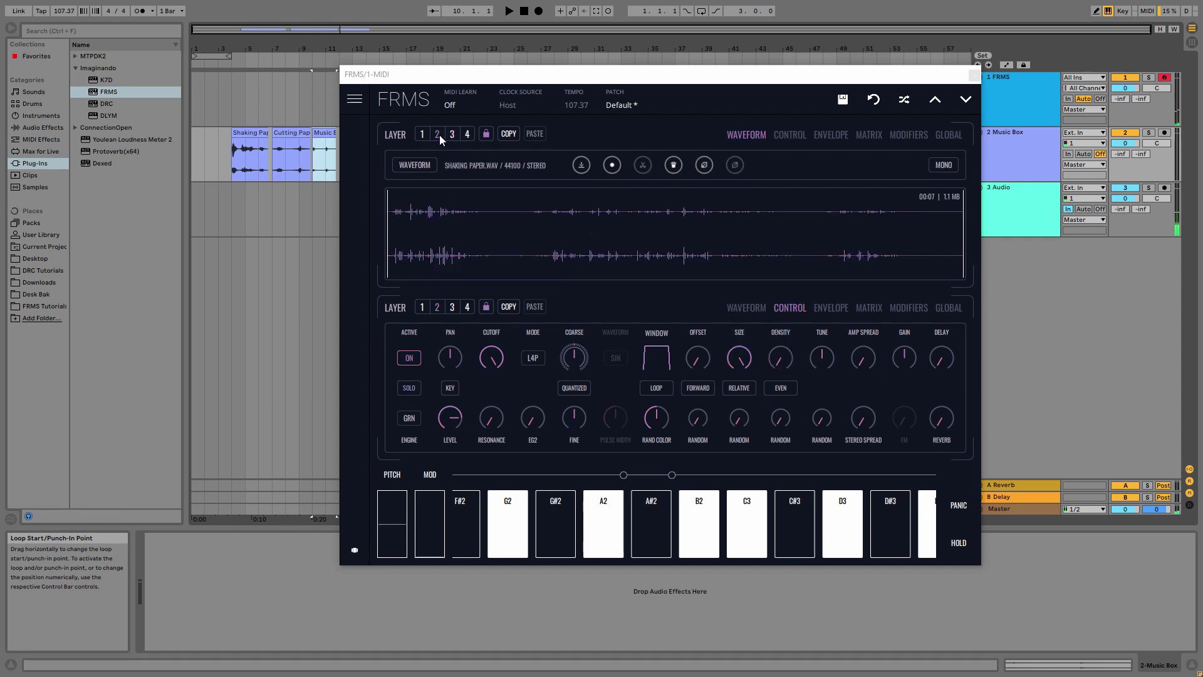
pyautogui.click(449, 135)
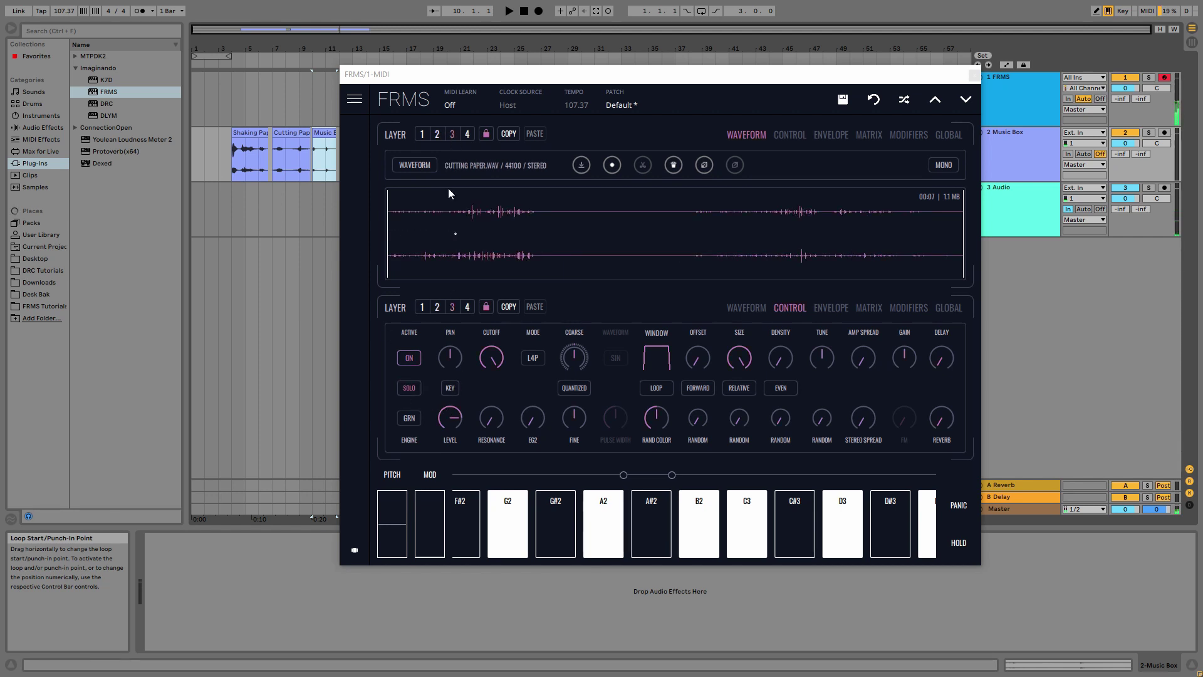
# Set layer 4 to a flat-topped window, maximum size and minimum density, and solo it.
pyautogui.click(468, 134)
pyautogui.click(657, 362)
pyautogui.moveTo(778, 362); pyautogui.dragTo(790, 414)
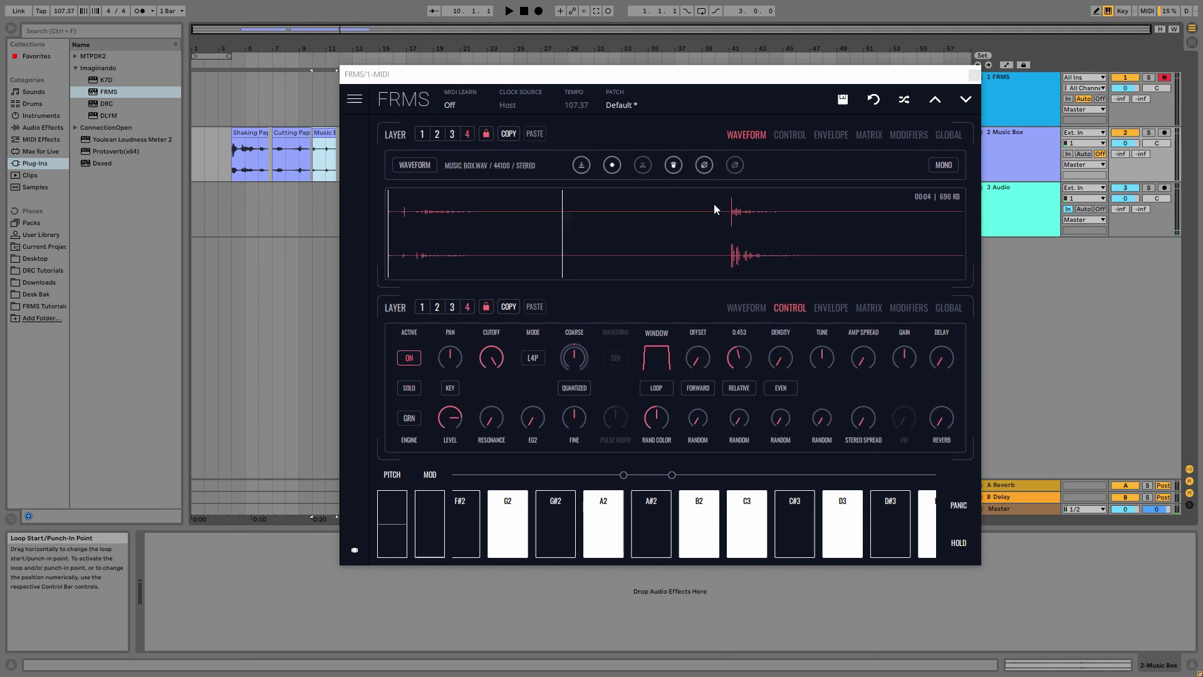
pyautogui.click(408, 388)
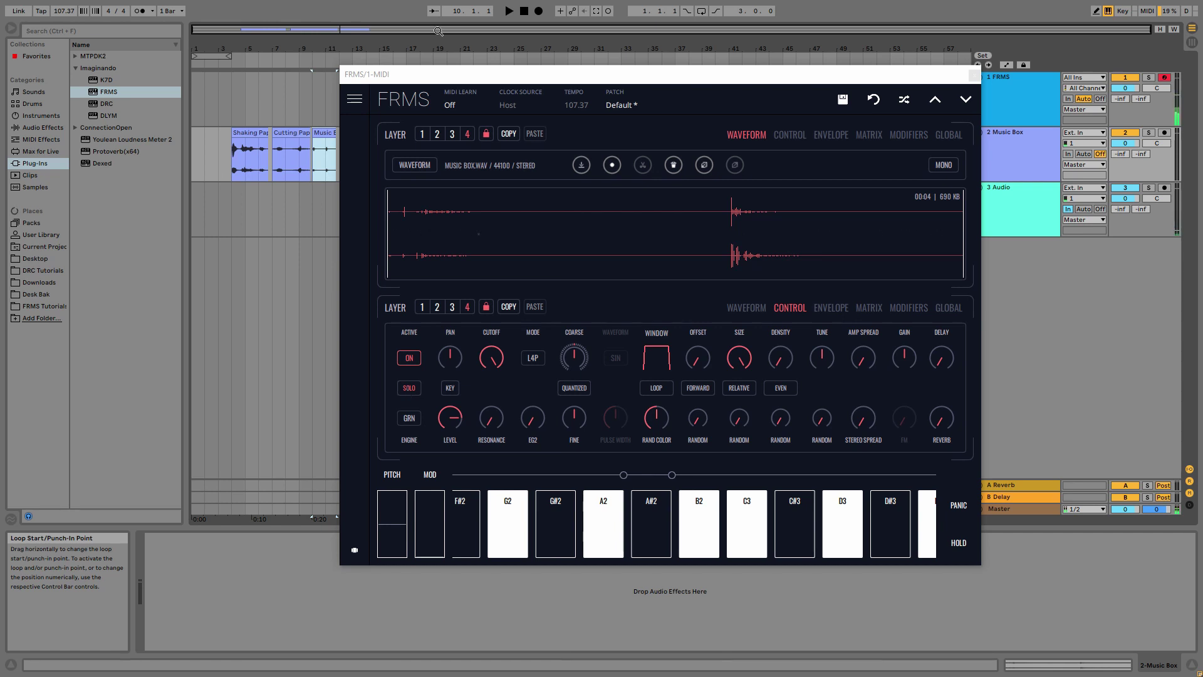
# Solo layer 2 again and reduce its grain size to about 60% of the Shaking Paper waveform.
pyautogui.moveTo(444, 79); pyautogui.dragTo(468, 68)
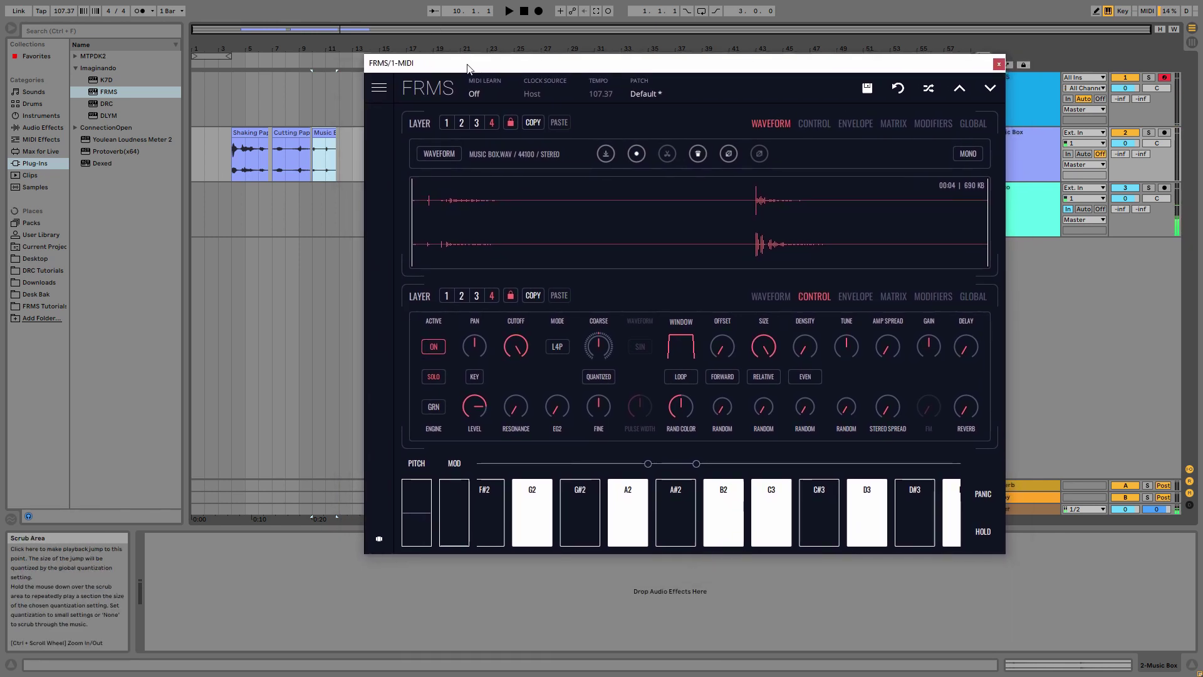
pyautogui.click(462, 124)
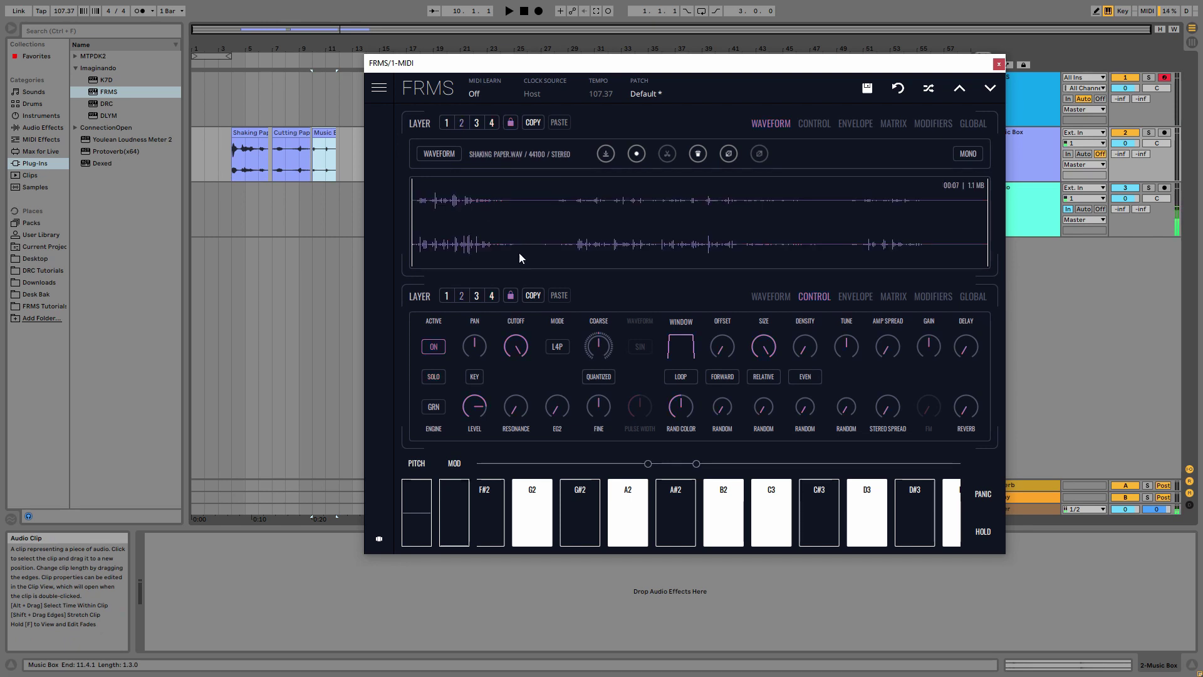
pyautogui.click(438, 376)
pyautogui.moveTo(772, 345); pyautogui.dragTo(778, 408)
pyautogui.moveTo(768, 344); pyautogui.dragTo(769, 352)
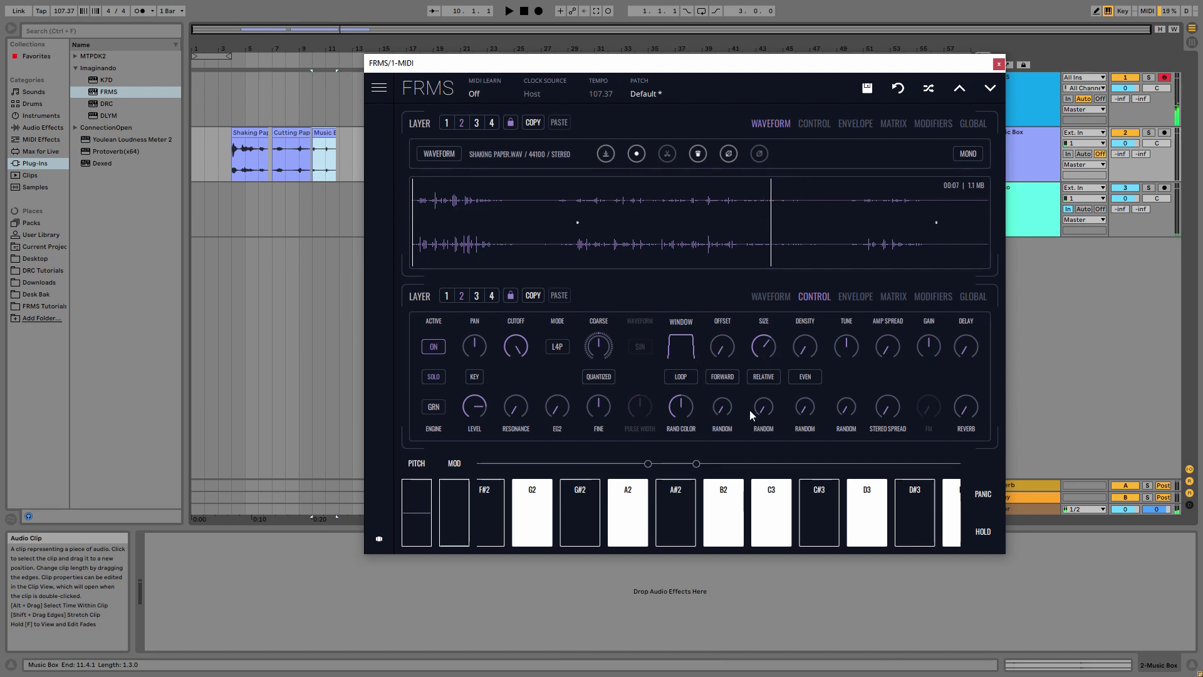
# Set layer 2's grain offset to 0.077, lower its random color, slightly raise density, and add some offset and size randomness.
pyautogui.moveTo(719, 366)
pyautogui.mouseDown()
pyautogui.moveTo(719, 348)
pyautogui.moveTo(731, 386)
pyautogui.mouseUp()
pyautogui.moveTo(681, 425); pyautogui.dragTo(679, 427)
pyautogui.moveTo(800, 347); pyautogui.dragTo(796, 298)
pyautogui.moveTo(800, 349); pyautogui.dragTo(811, 380)
pyautogui.moveTo(721, 344)
pyautogui.mouseDown()
pyautogui.moveTo(716, 310)
pyautogui.moveTo(723, 329)
pyautogui.mouseUp()
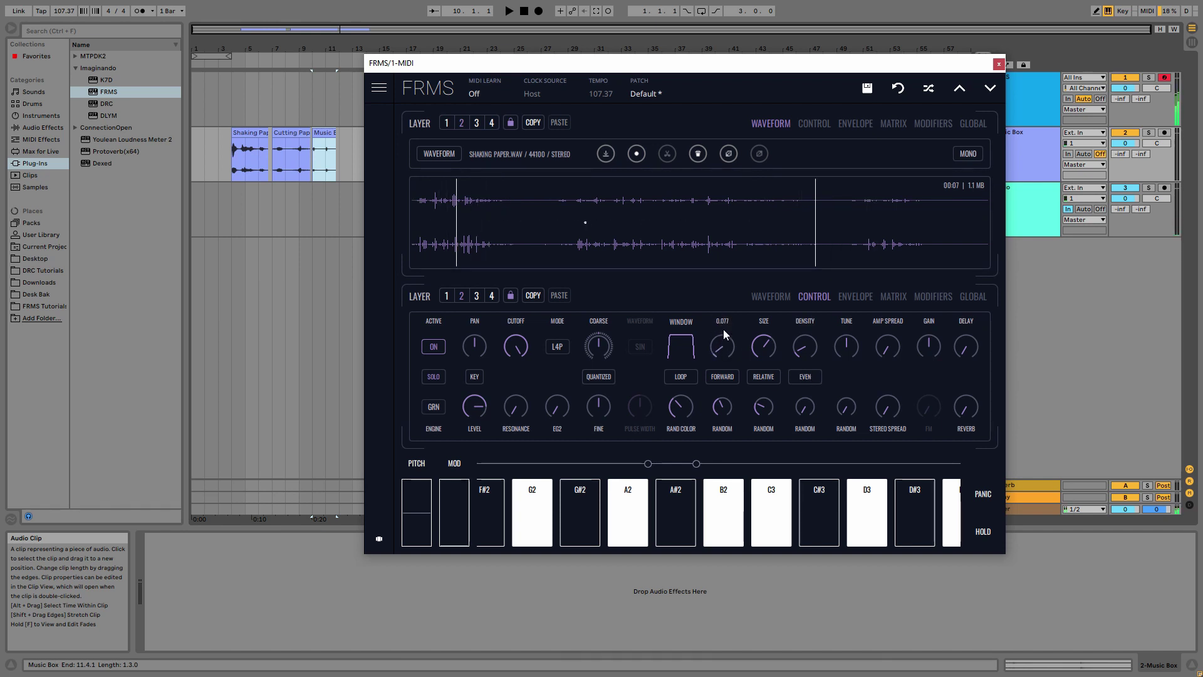
# Widen layer 2's stereo spread, set its tune randomness to maximum and add a little amp spread.
pyautogui.doubleClick(887, 406)
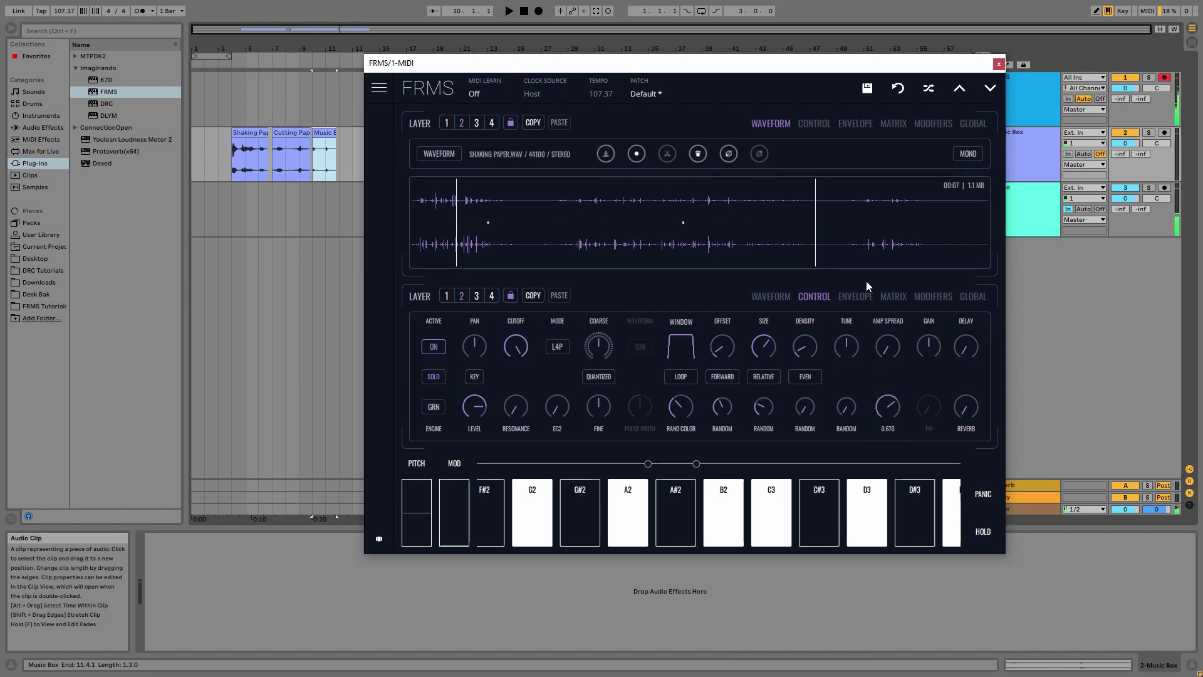
pyautogui.scroll(-3, 887, 345)
pyautogui.scroll(3, 847, 407)
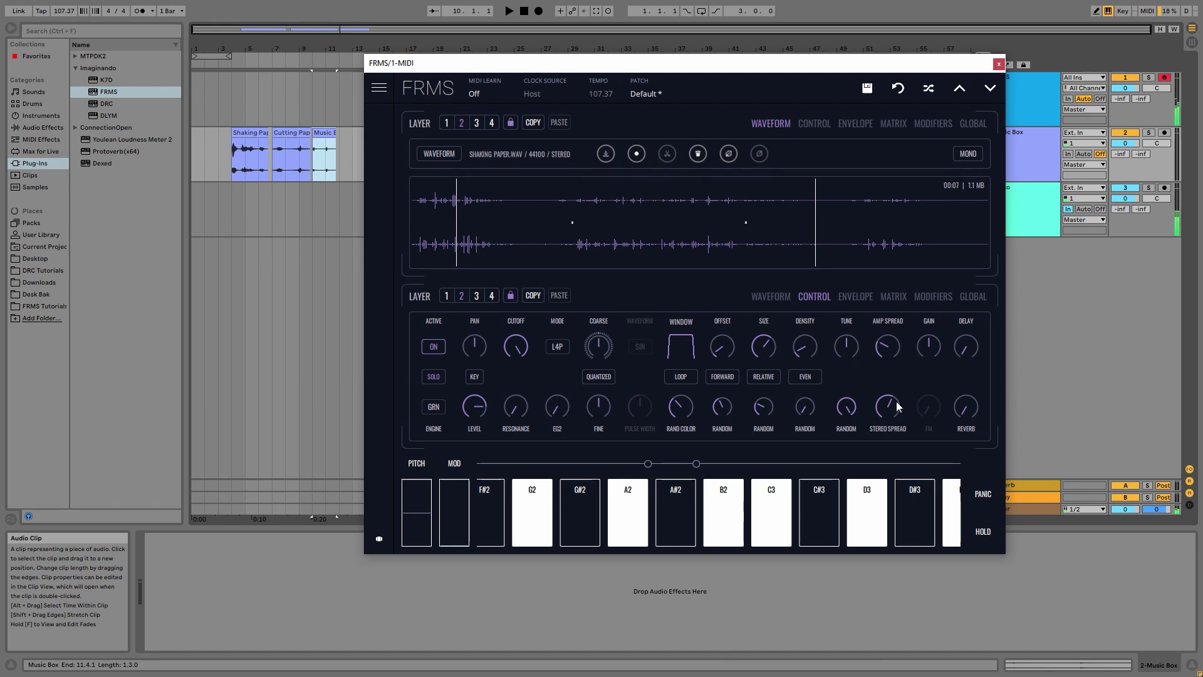
# Raise layer 2's reverb send and increase the global reverb's decay and damping.
pyautogui.moveTo(961, 411); pyautogui.dragTo(953, 362)
pyautogui.click(971, 124)
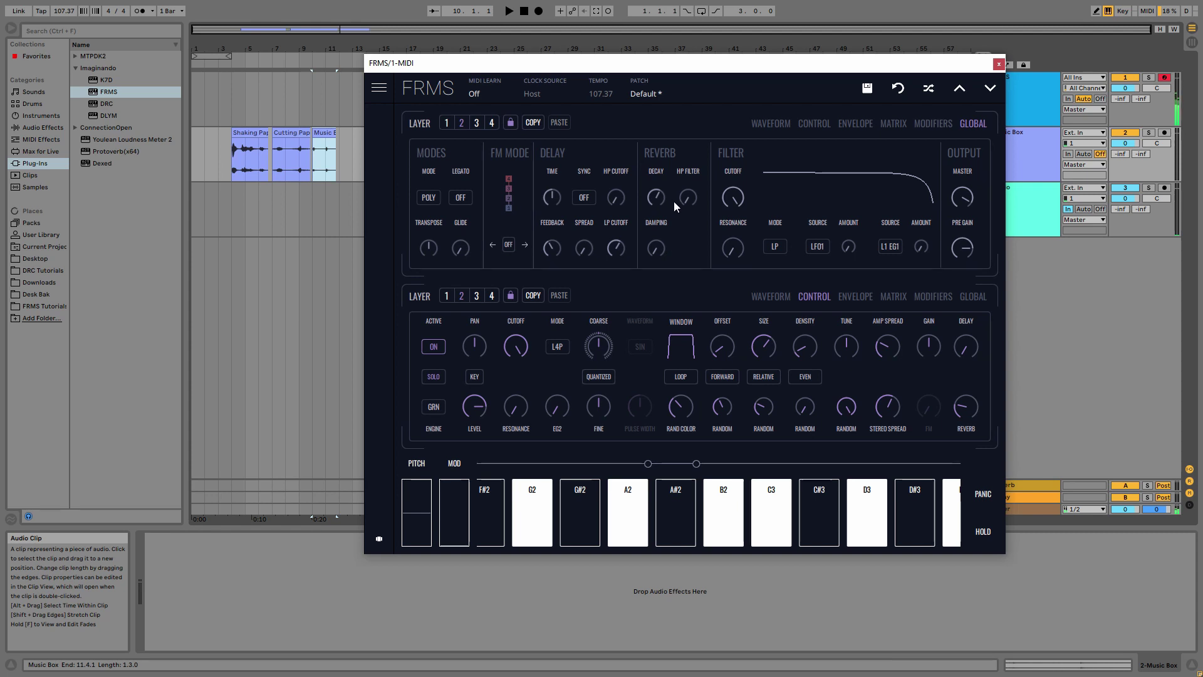
pyautogui.moveTo(655, 247); pyautogui.dragTo(655, 269)
pyautogui.moveTo(657, 196); pyautogui.dragTo(655, 181)
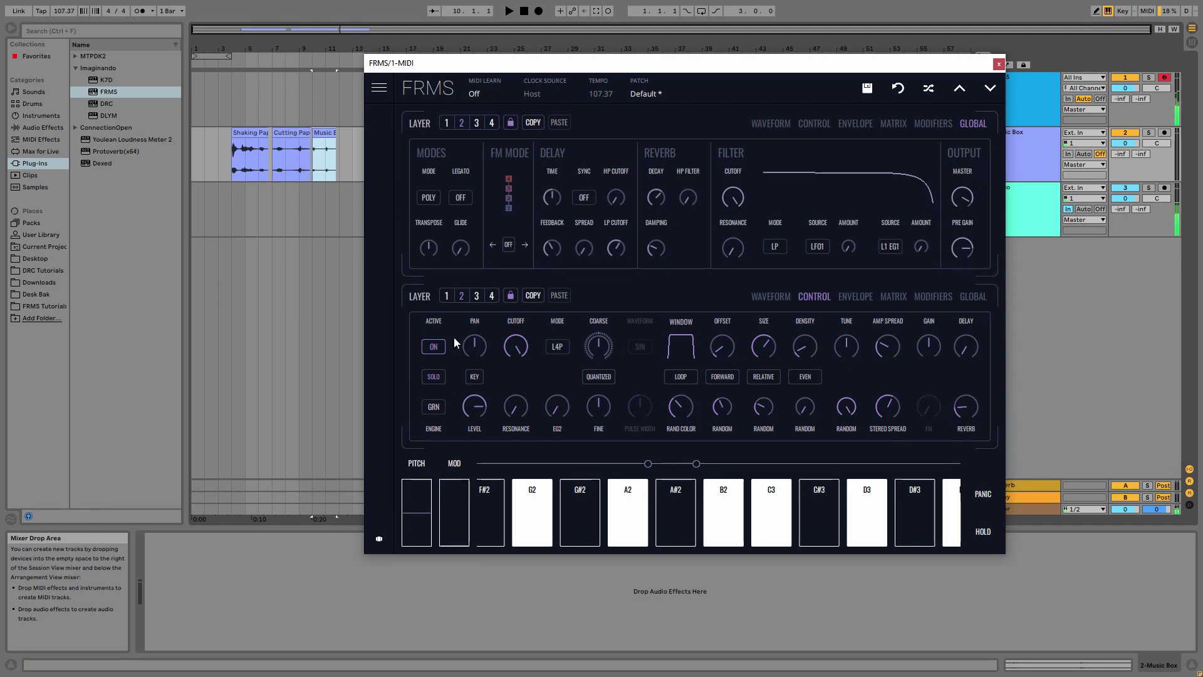
# Deactivate layers 2 and 4 so that only layer 3 with the Cutting Paper waveform plays.
pyautogui.click(476, 295)
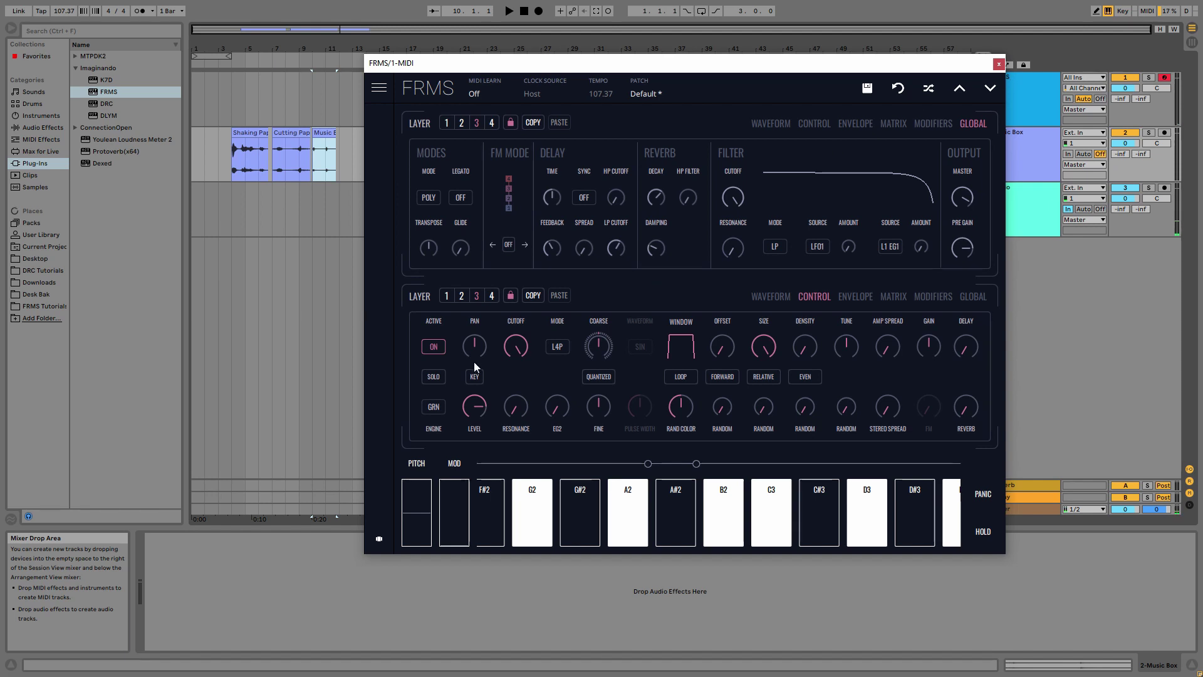
pyautogui.click(826, 119)
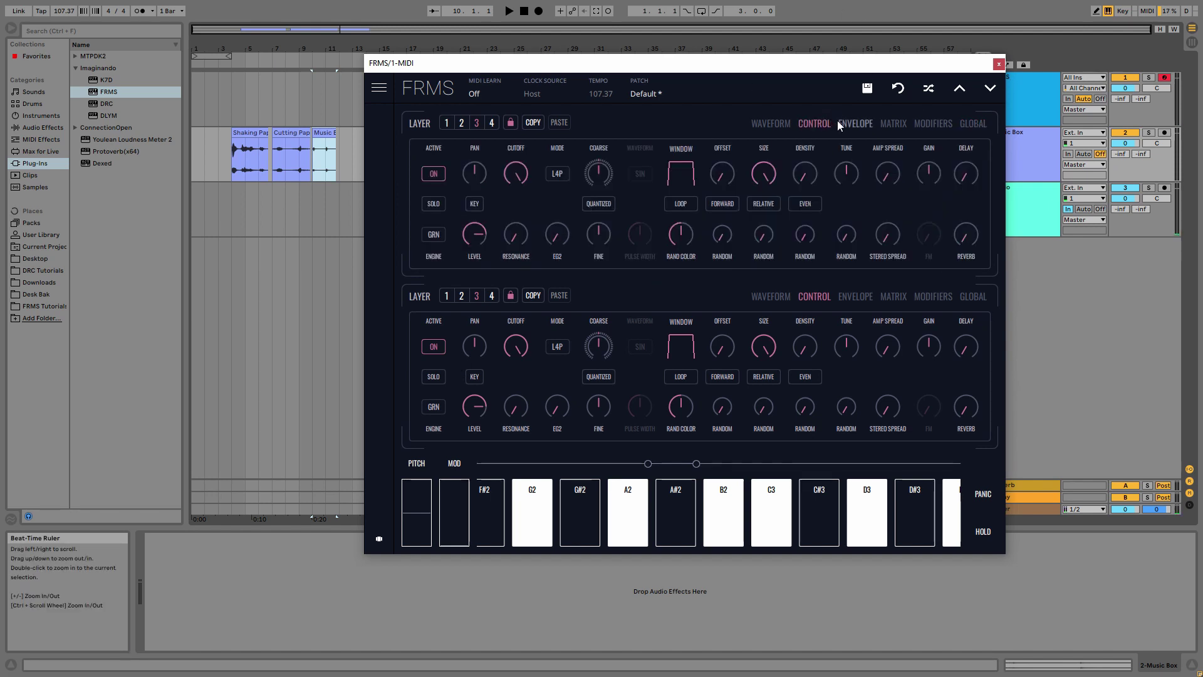
pyautogui.click(770, 122)
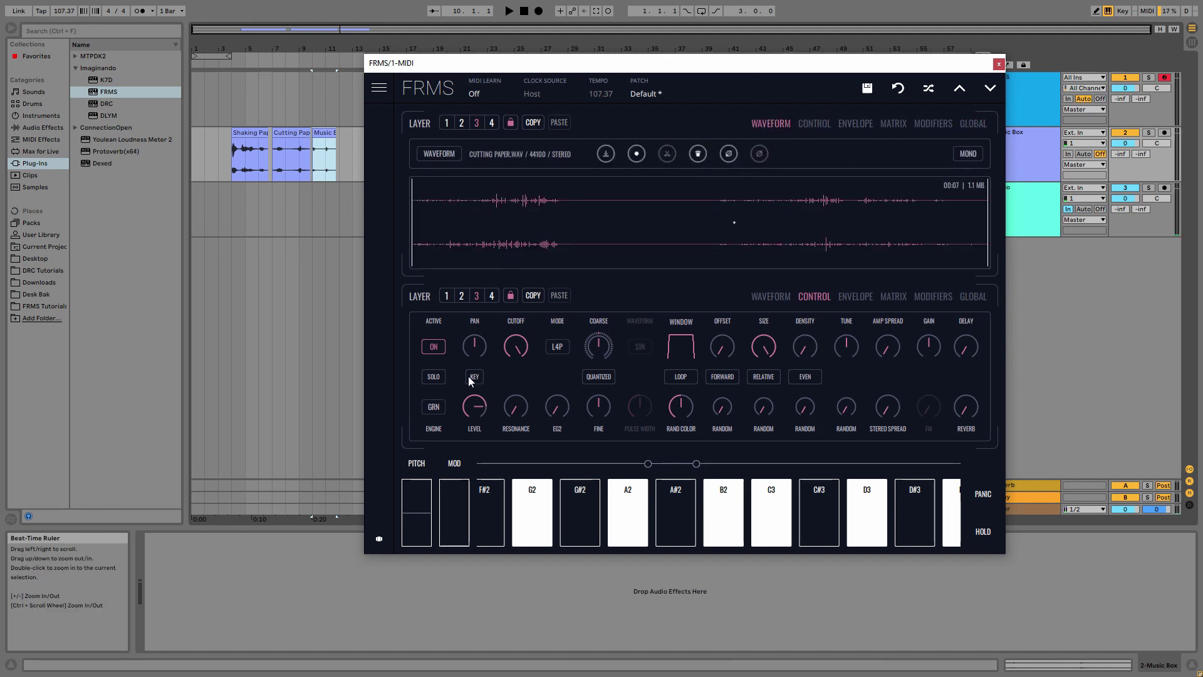
pyautogui.click(463, 296)
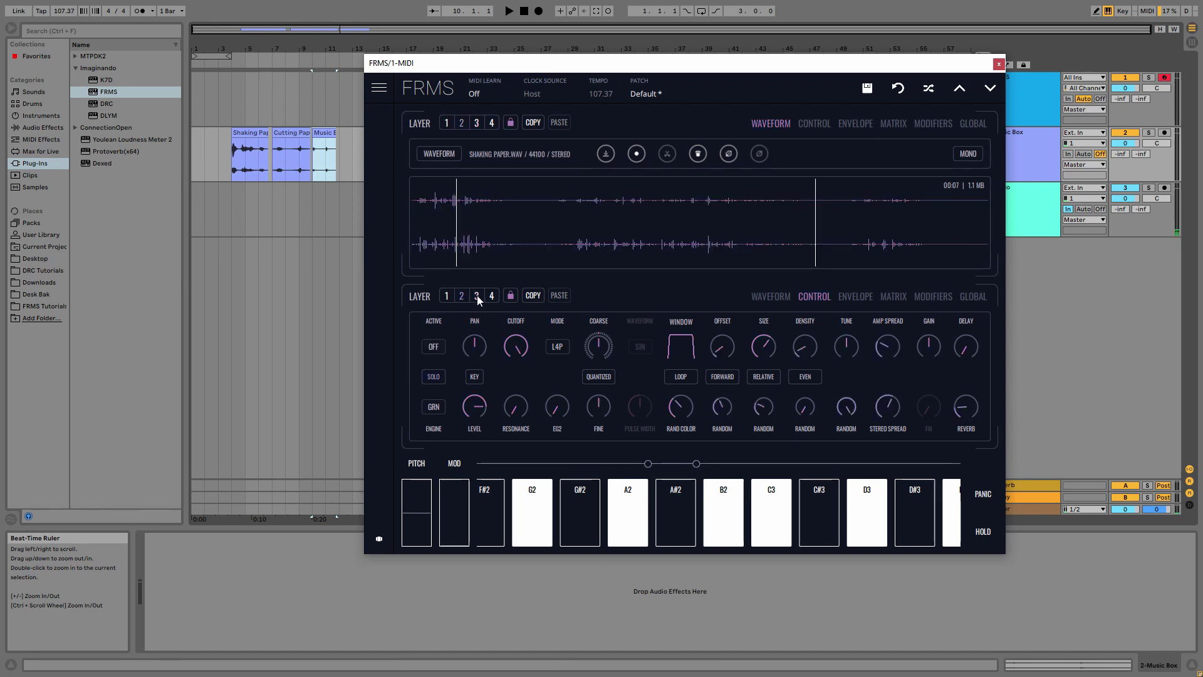
pyautogui.click(475, 294)
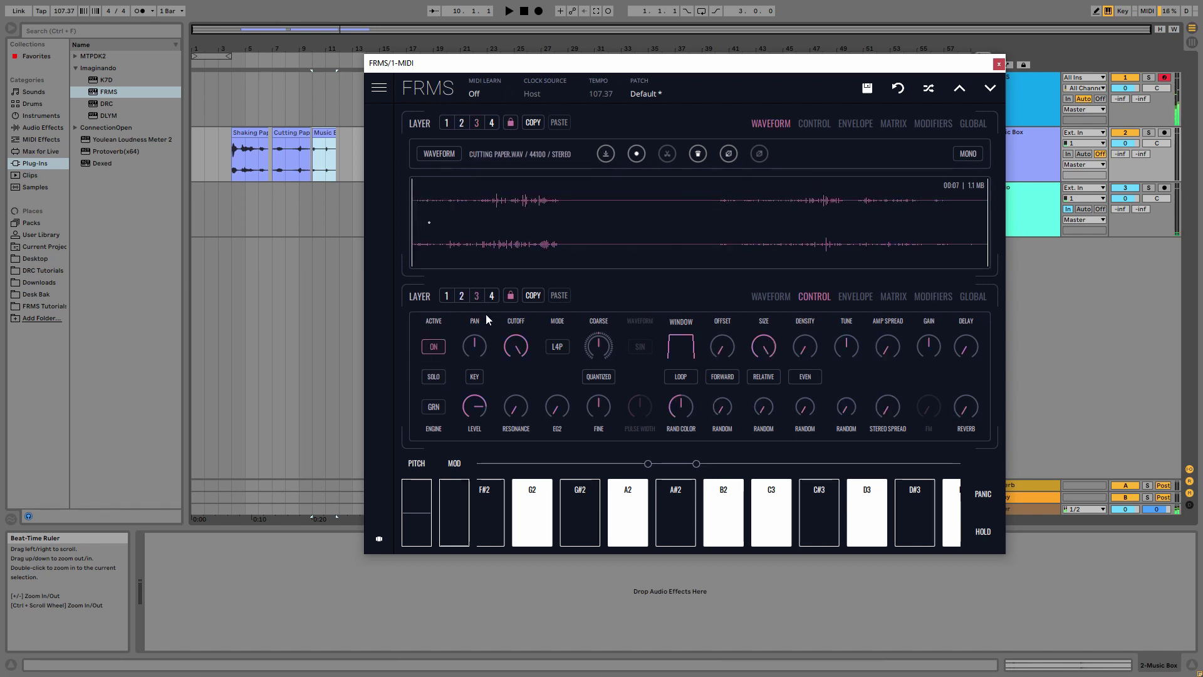
pyautogui.click(491, 295)
pyautogui.click(478, 295)
# Add a moderate delay send to layer 3, sync the global delay to 1/8 and adjust its time and feedback.
pyautogui.moveTo(961, 303); pyautogui.dragTo(963, 232)
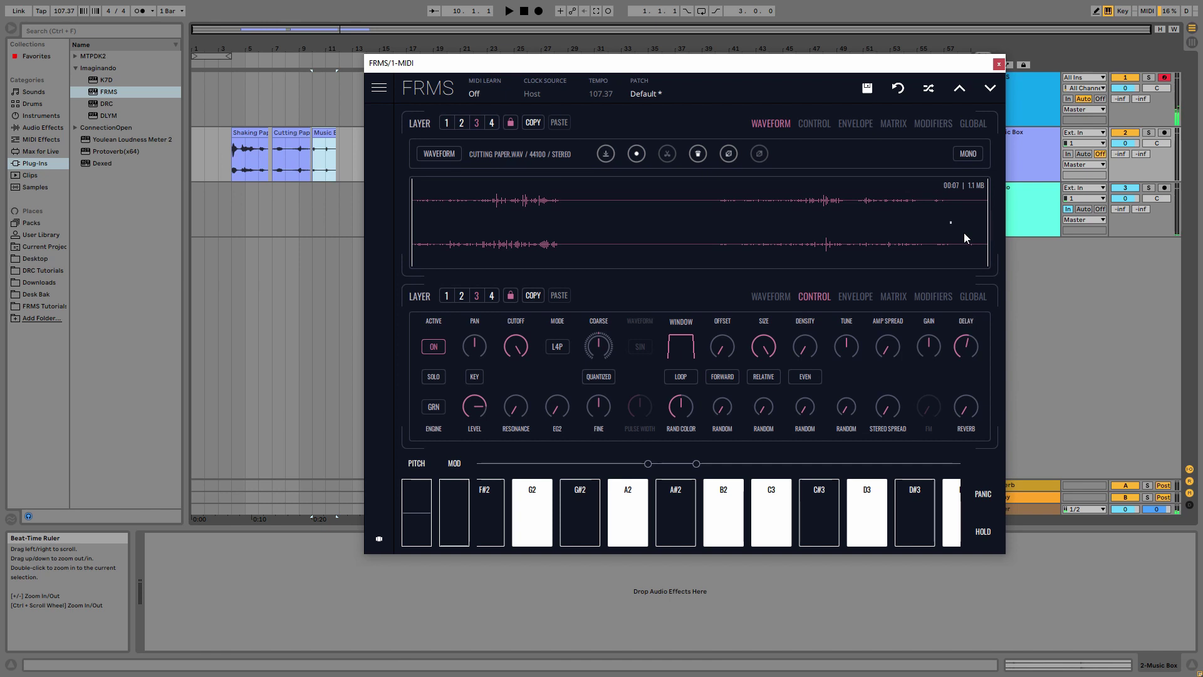
pyautogui.click(973, 123)
pyautogui.click(584, 198)
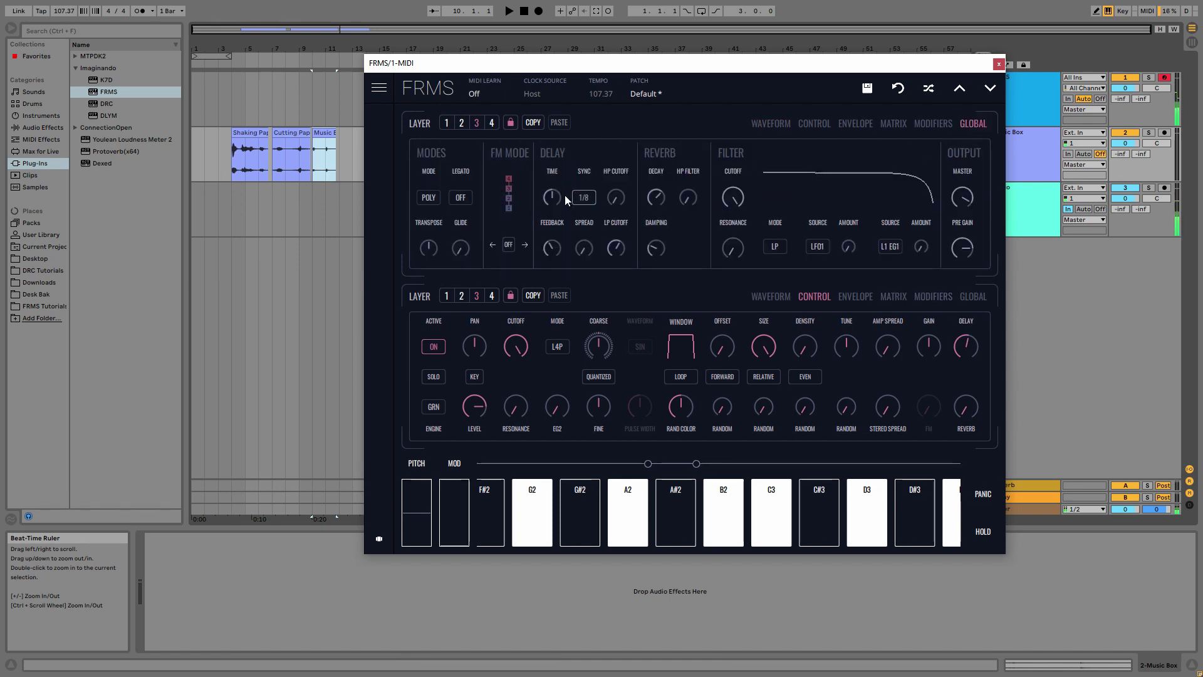
pyautogui.moveTo(556, 166); pyautogui.dragTo(558, 158)
pyautogui.moveTo(551, 247); pyautogui.dragTo(554, 257)
pyautogui.moveTo(974, 371); pyautogui.dragTo(977, 384)
# Raise the global delay's high-pass cutoff and its stereo spread.
pyautogui.moveTo(611, 192); pyautogui.dragTo(604, 110)
pyautogui.moveTo(588, 245); pyautogui.dragTo(587, 177)
pyautogui.moveTo(588, 243); pyautogui.dragTo(589, 235)
# Set layer 3 to ping-pong looping, grain size about 70%, offset about 10% and slightly higher density, and lower its delay send a little.
pyautogui.click(763, 123)
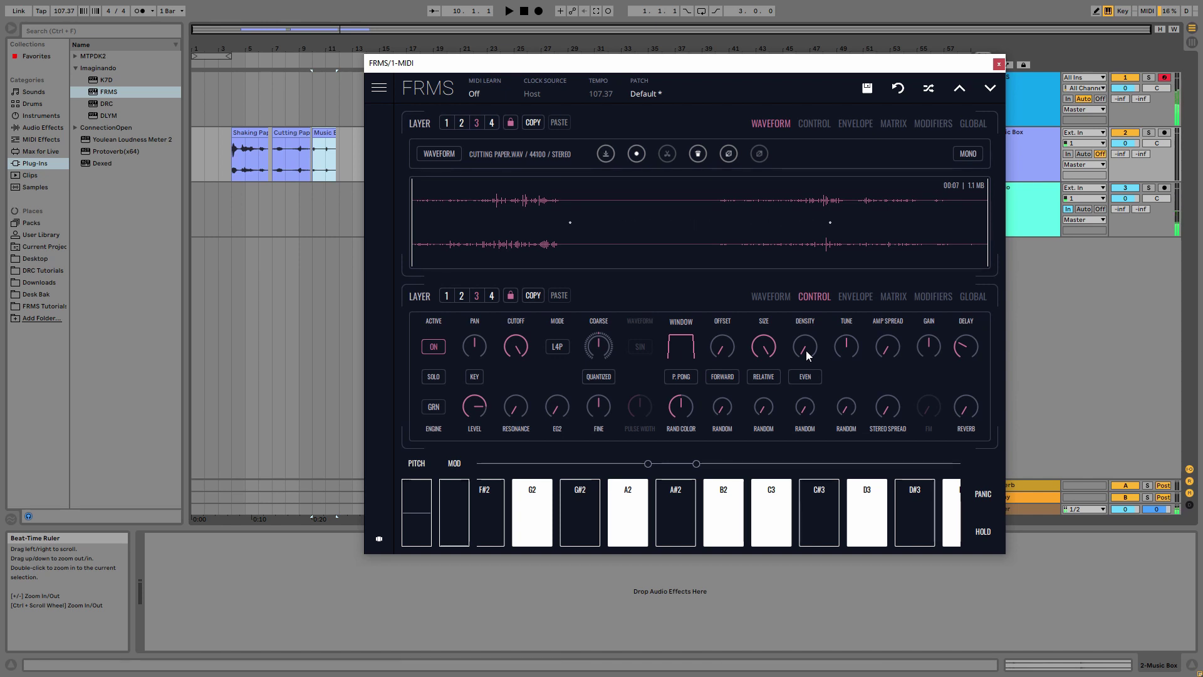
pyautogui.moveTo(805, 350); pyautogui.dragTo(805, 303)
pyautogui.moveTo(801, 305); pyautogui.dragTo(805, 364)
pyautogui.moveTo(764, 346); pyautogui.dragTo(776, 397)
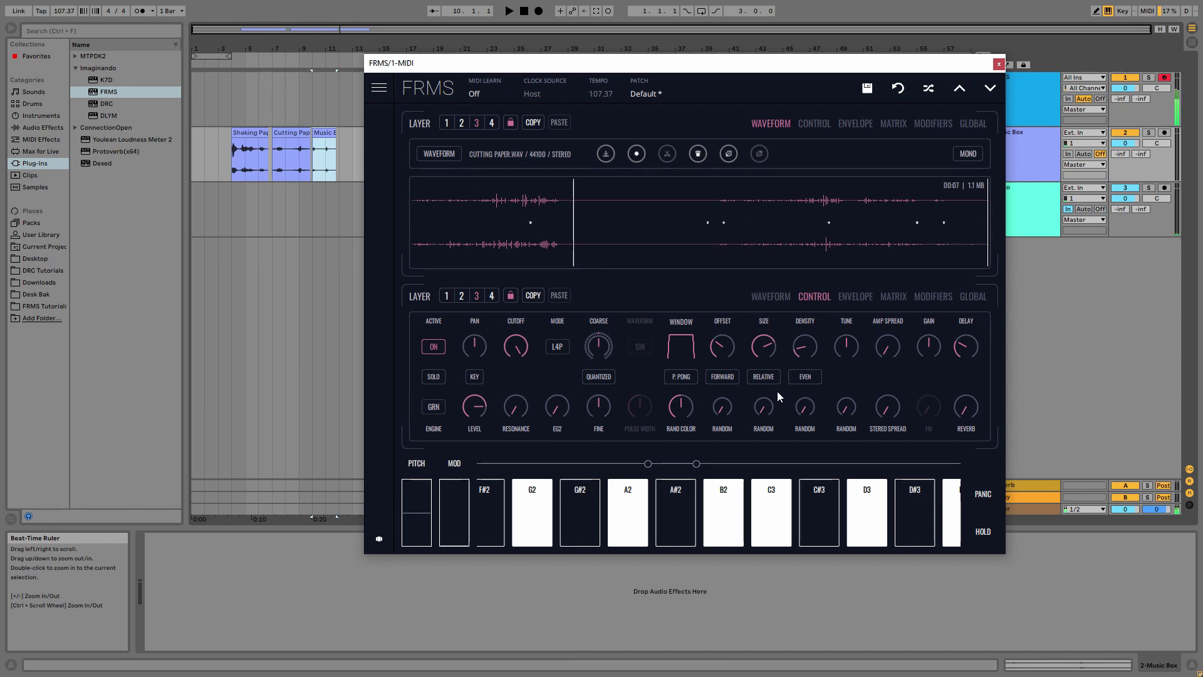
pyautogui.moveTo(730, 358); pyautogui.dragTo(735, 397)
pyautogui.moveTo(802, 356); pyautogui.dragTo(806, 366)
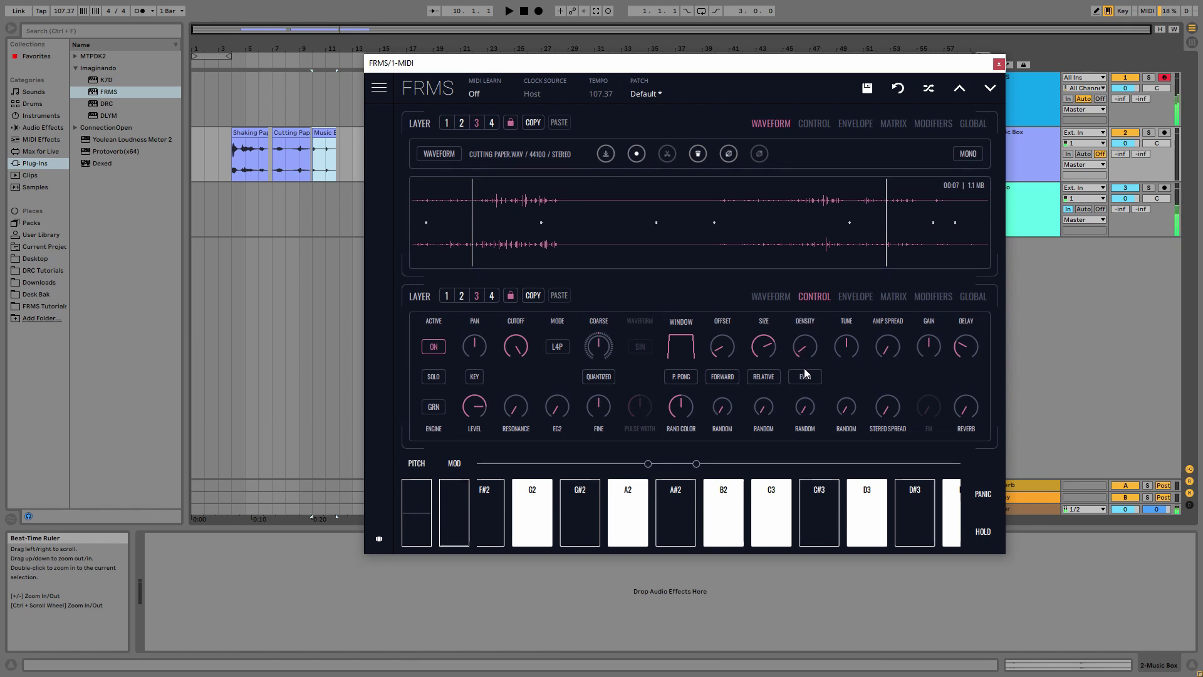
pyautogui.moveTo(962, 360); pyautogui.dragTo(963, 368)
# Lengthen layer 3's EG1 attack to near maximum and shape the attack into a slow-rising exponential curve.
pyautogui.click(859, 125)
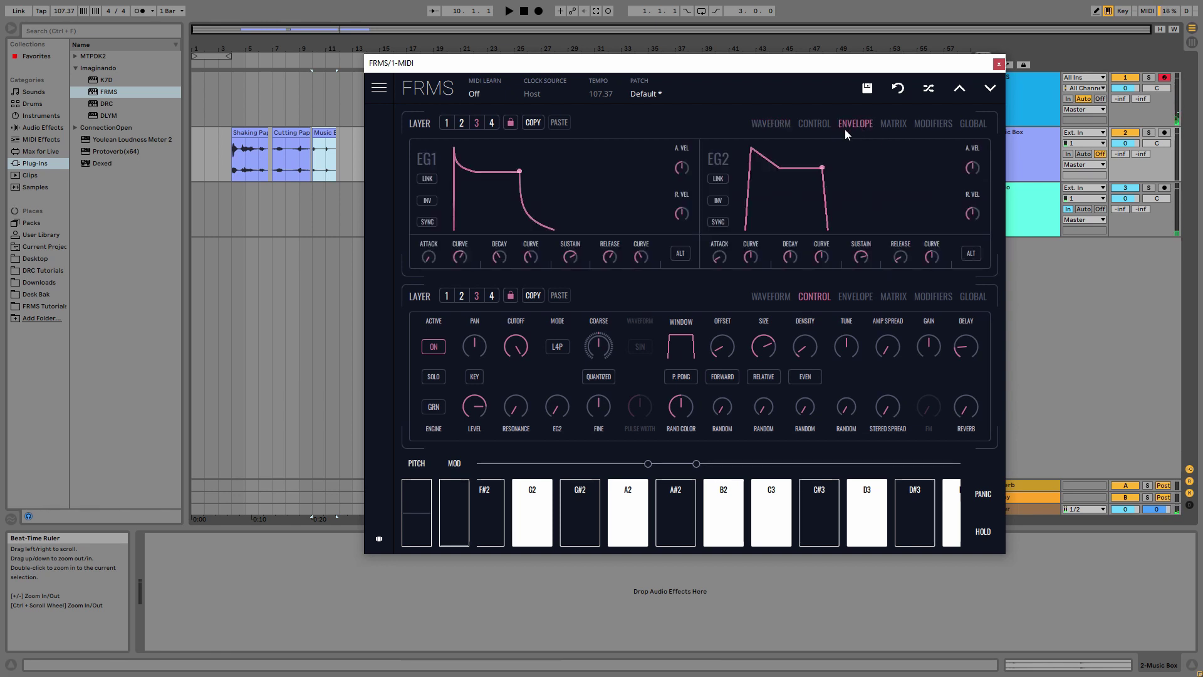
pyautogui.moveTo(434, 255); pyautogui.dragTo(438, 205)
pyautogui.moveTo(462, 257); pyautogui.dragTo(442, 129)
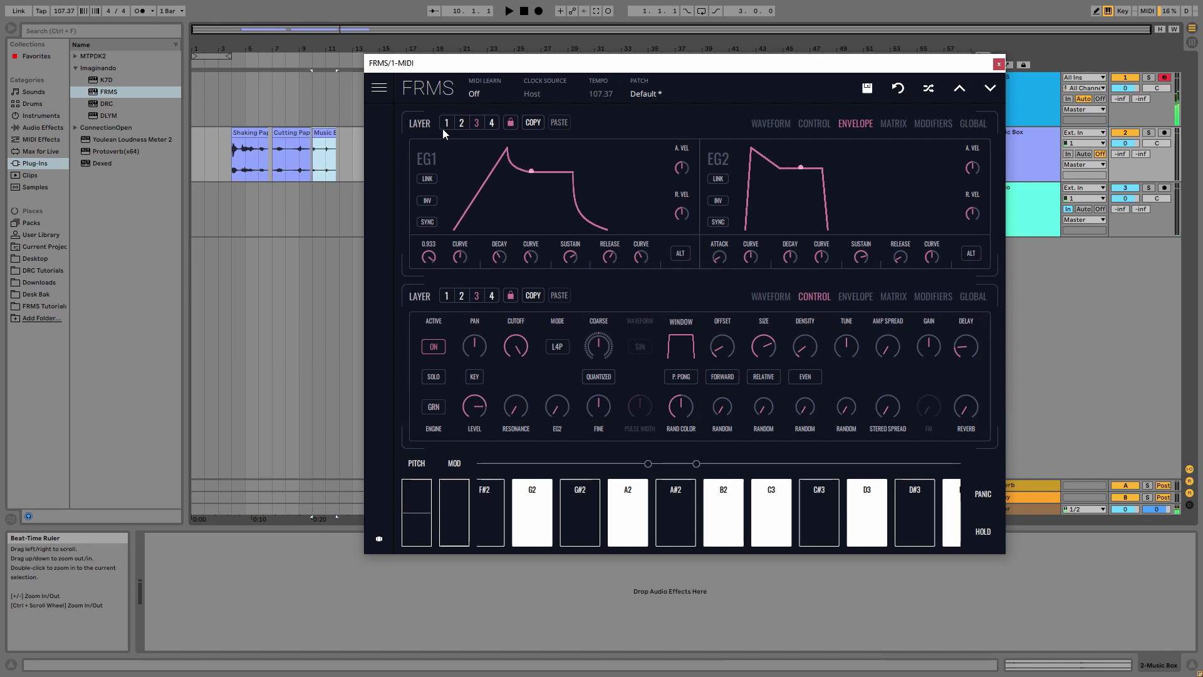
pyautogui.moveTo(434, 253); pyautogui.dragTo(432, 229)
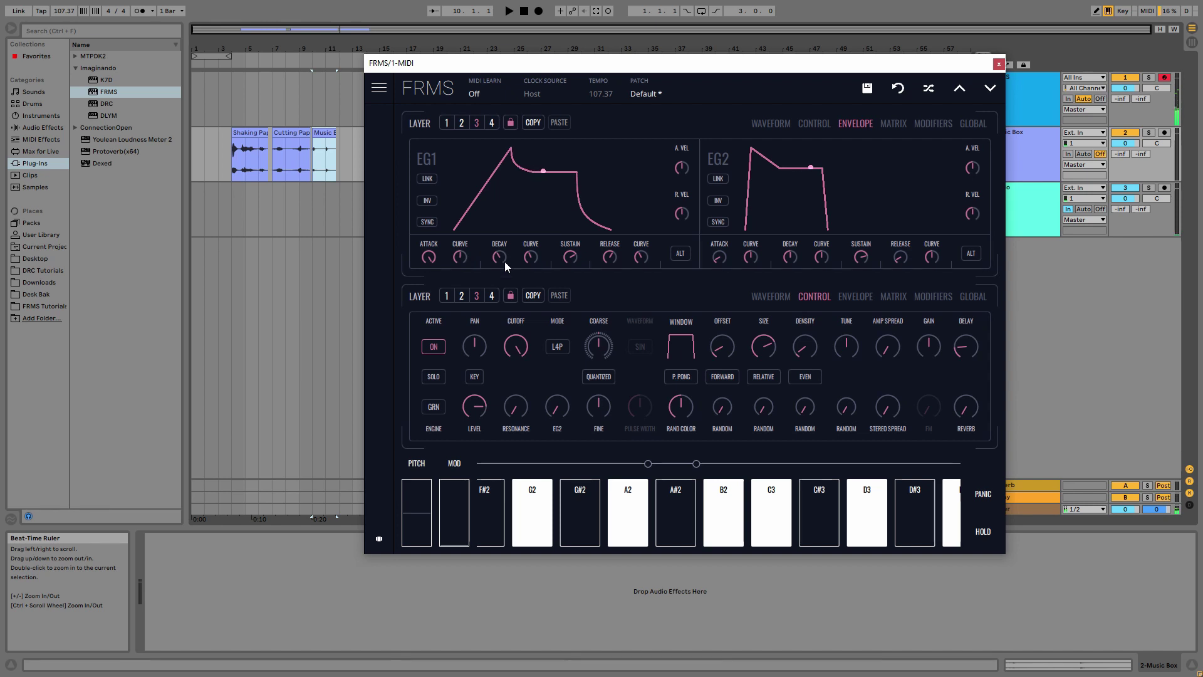
pyautogui.moveTo(498, 259); pyautogui.dragTo(470, 275)
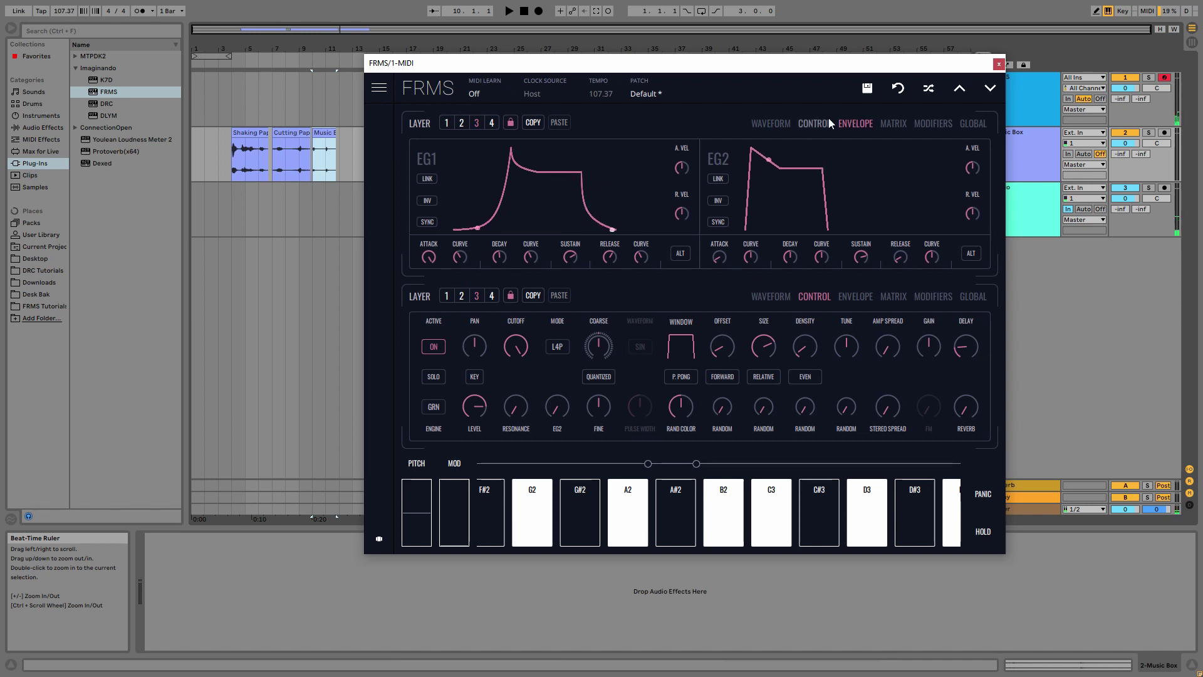
# Deactivate layer 3 and activate layer 4 with the Music Box waveform in view.
pyautogui.click(895, 123)
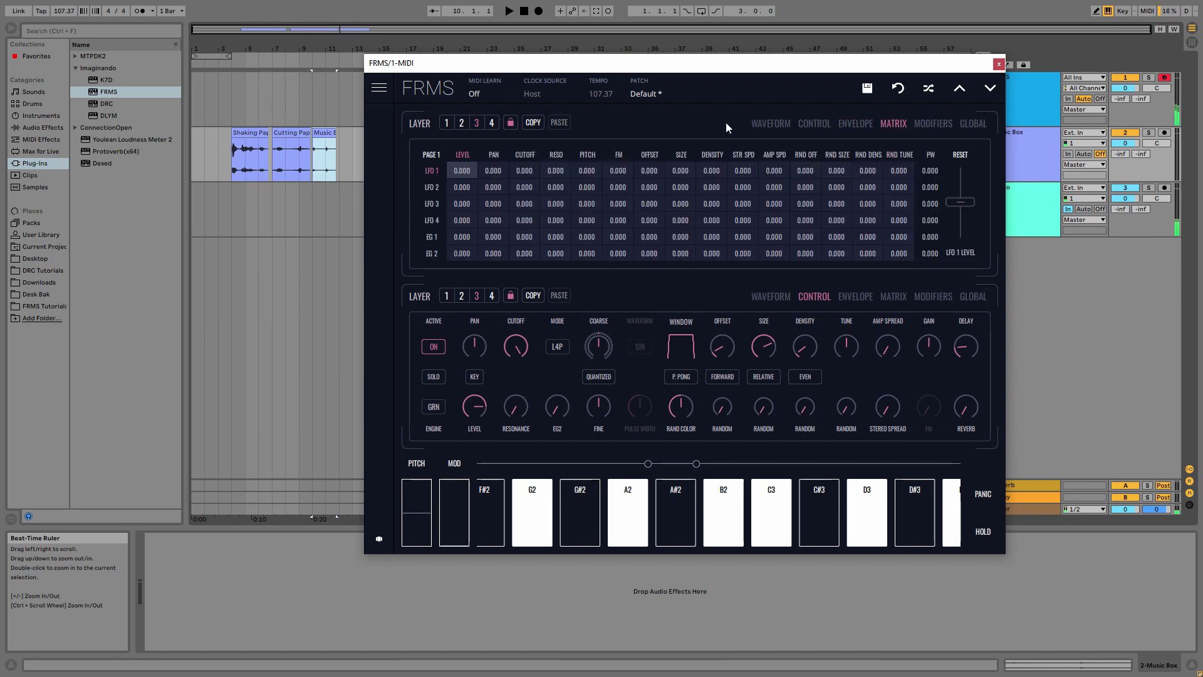
pyautogui.click(813, 124)
pyautogui.click(770, 122)
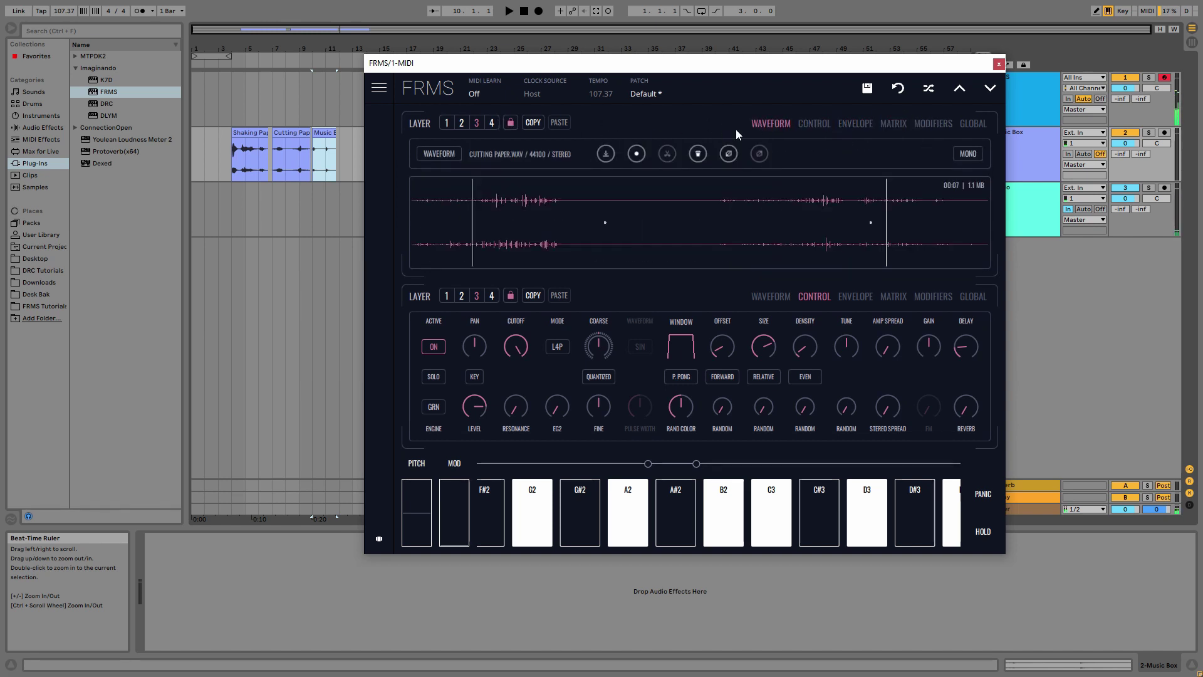
pyautogui.click(495, 120)
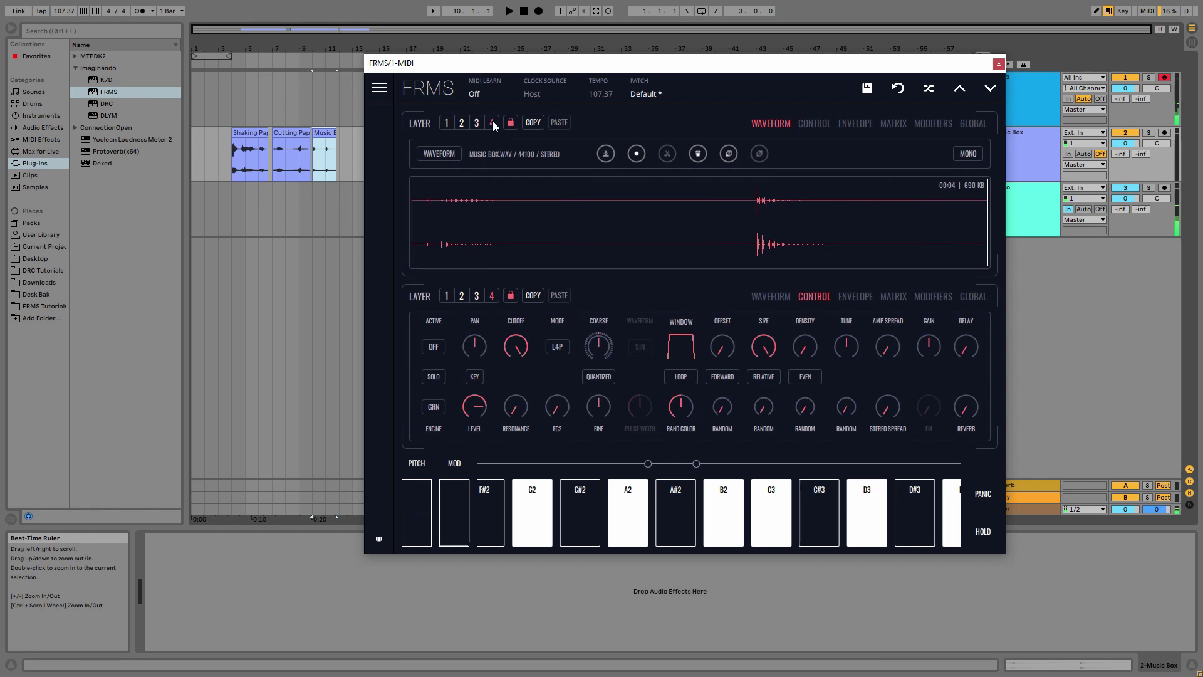
pyautogui.click(476, 295)
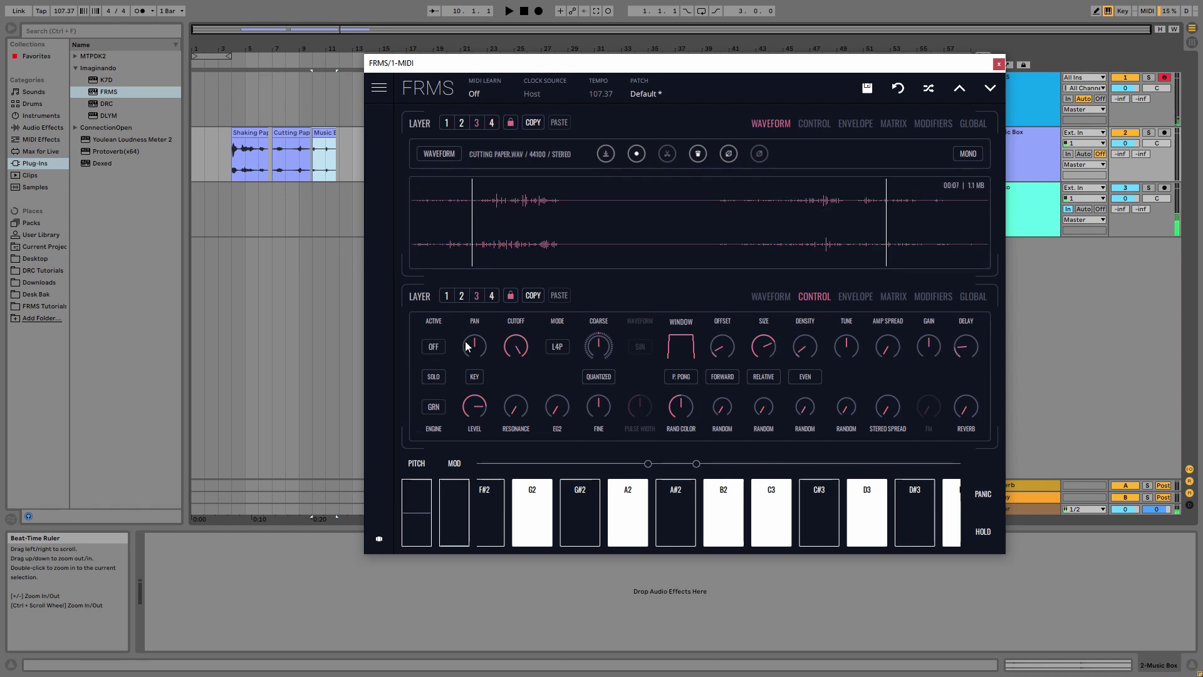
pyautogui.click(489, 127)
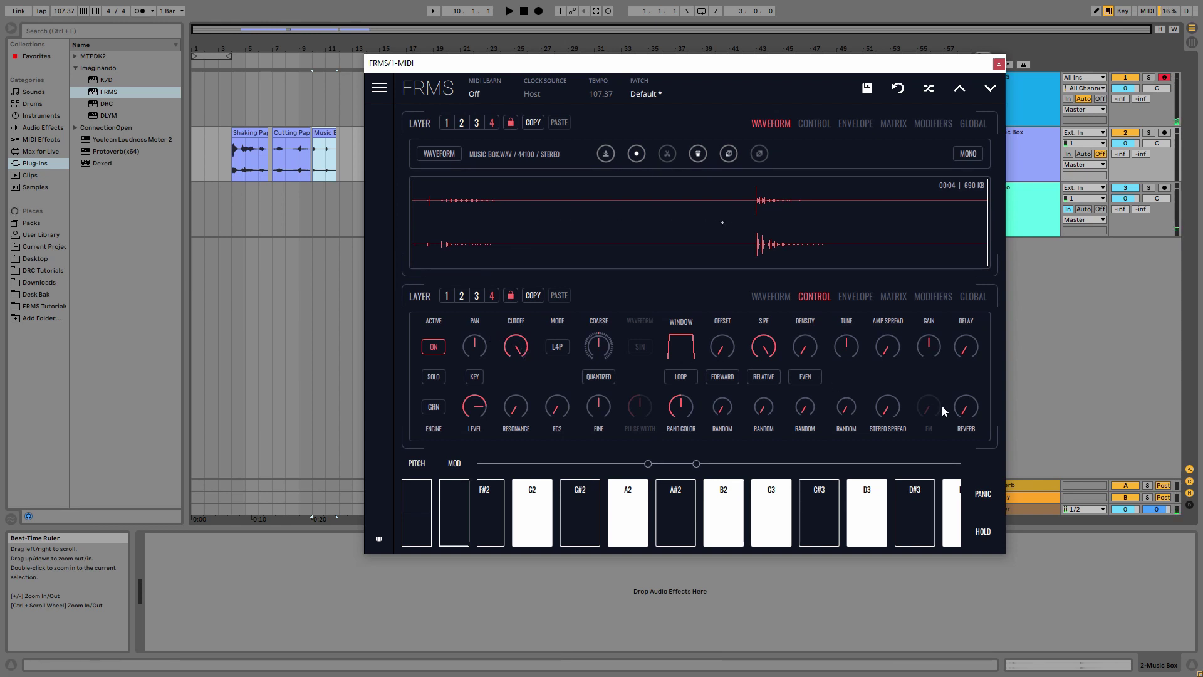
# Raise layer 4's reverb send high and increase its grain density and density randomness.
pyautogui.moveTo(963, 411); pyautogui.dragTo(946, 261)
pyautogui.moveTo(811, 347); pyautogui.dragTo(823, 275)
pyautogui.click(812, 378)
pyautogui.moveTo(807, 415); pyautogui.dragTo(790, 325)
pyautogui.moveTo(802, 347)
# Set layer 4's grain offset to 0.100, reduce its size to about 75% of the waveform, and add offset and size randomness.
pyautogui.moveTo(723, 348); pyautogui.dragTo(716, 254)
pyautogui.moveTo(725, 369); pyautogui.dragTo(719, 311)
pyautogui.moveTo(763, 406)
pyautogui.mouseDown()
pyautogui.moveTo(757, 291)
pyautogui.moveTo(772, 389)
pyautogui.mouseUp()
pyautogui.moveTo(736, 351); pyautogui.dragTo(731, 377)
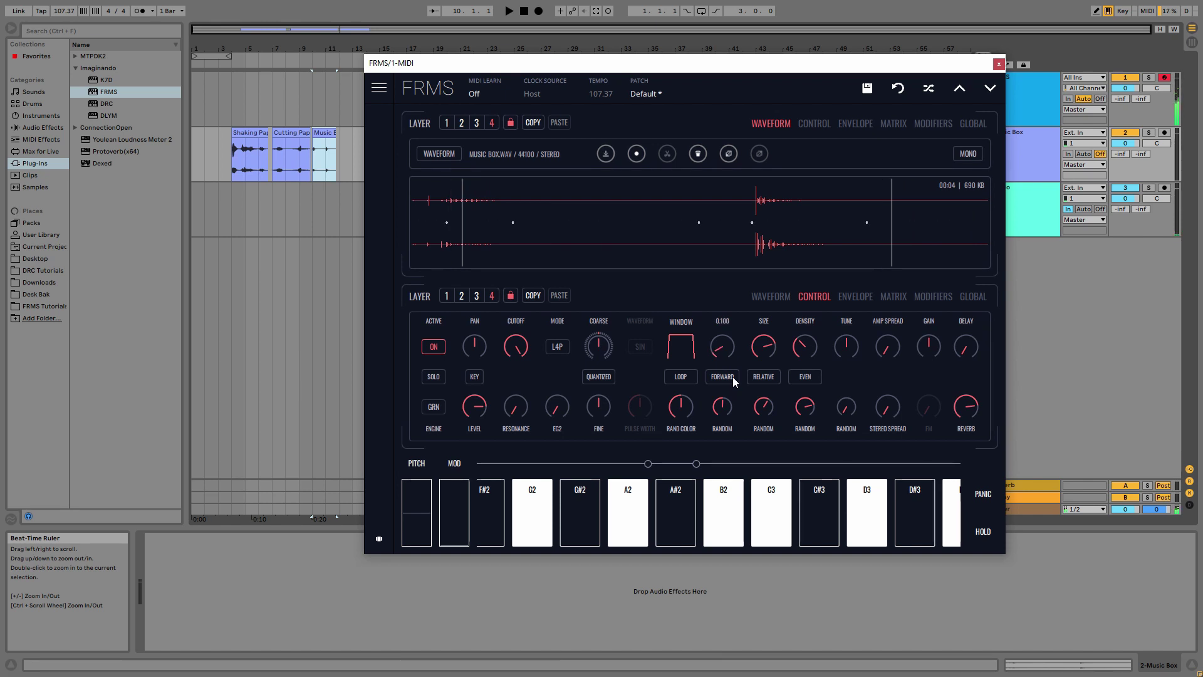
# Widen layer 4's stereo spread and raise its tune randomness and amp spread.
pyautogui.moveTo(880, 408); pyautogui.dragTo(867, 270)
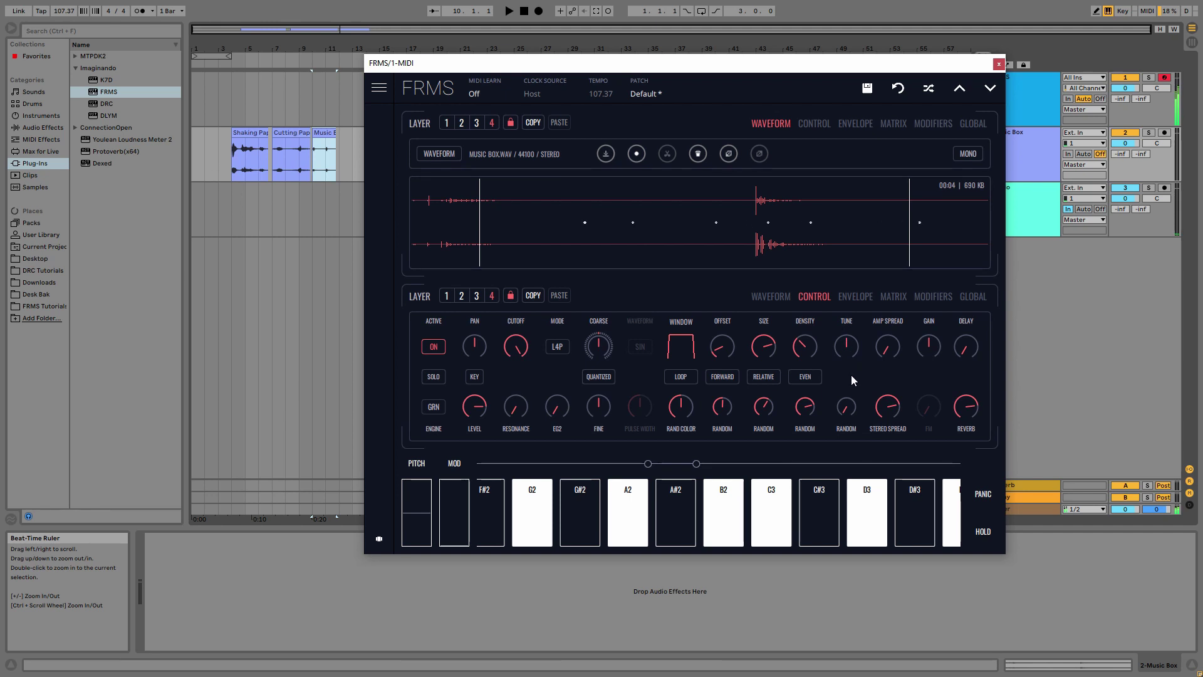
pyautogui.moveTo(850, 412); pyautogui.dragTo(833, 182)
pyautogui.moveTo(889, 349); pyautogui.dragTo(889, 314)
# Reactivate layer 2, bring its level up to slightly above half and raise its reverb send.
pyautogui.click(462, 296)
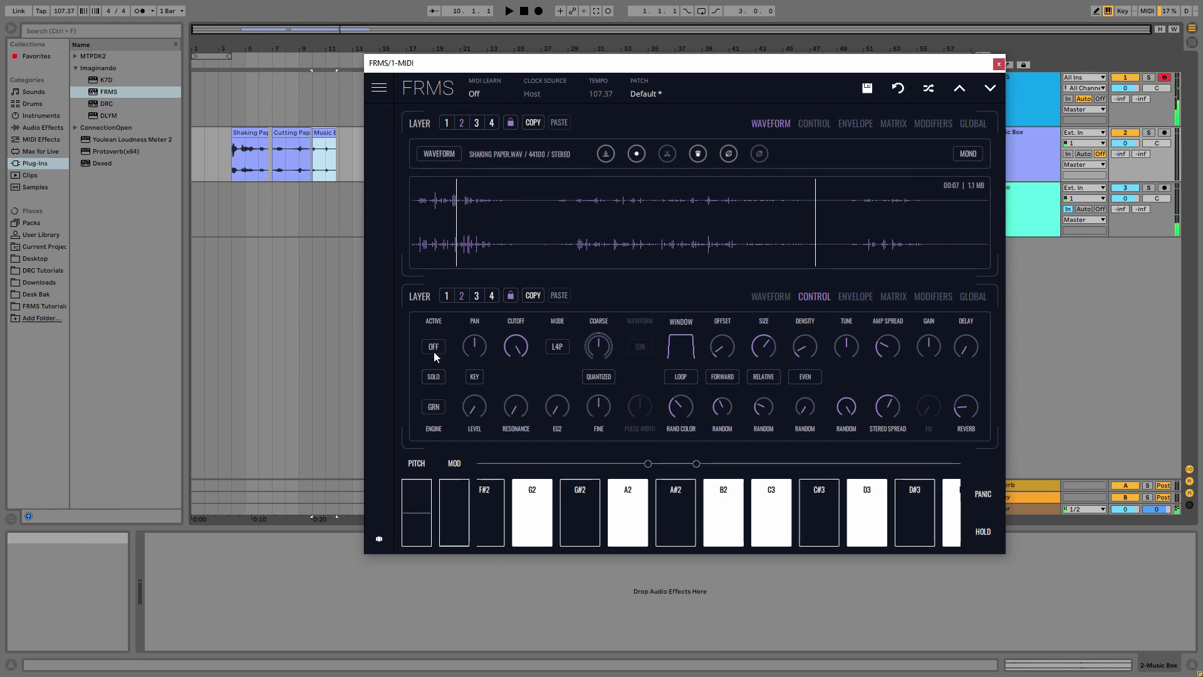
pyautogui.moveTo(470, 407); pyautogui.dragTo(472, 347)
pyautogui.moveTo(477, 307); pyautogui.dragTo(491, 295)
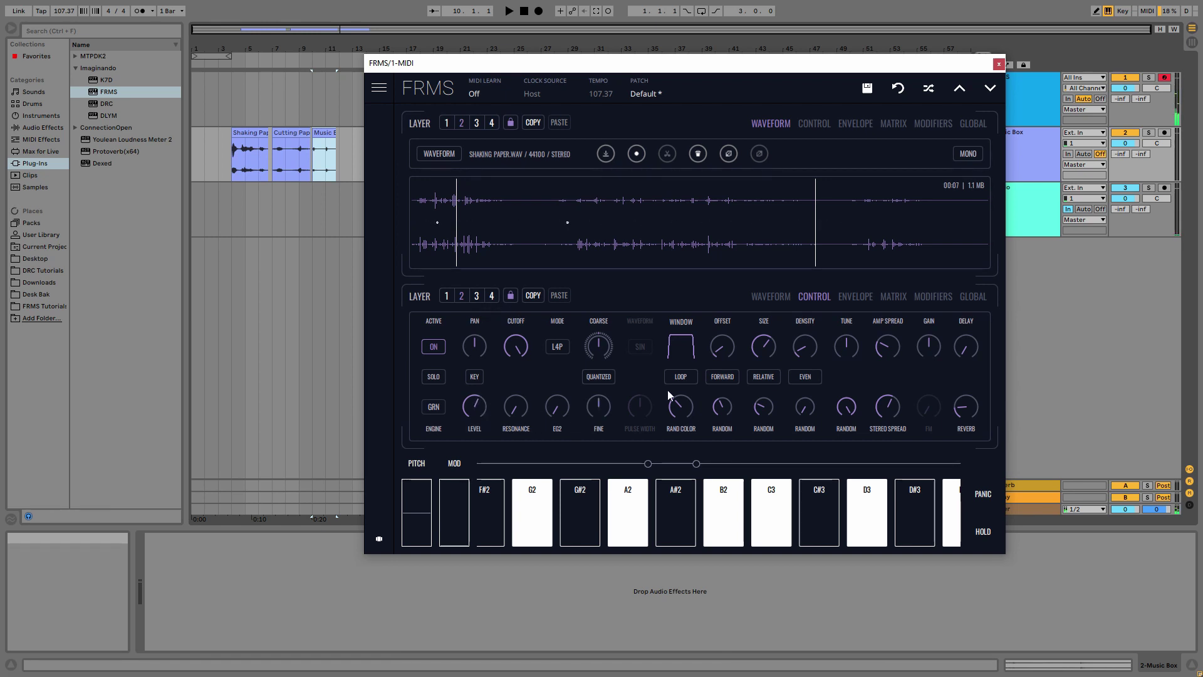
pyautogui.moveTo(956, 401); pyautogui.dragTo(959, 371)
# Reactivate layer 3 and balance its level against the other layers.
pyautogui.click(478, 296)
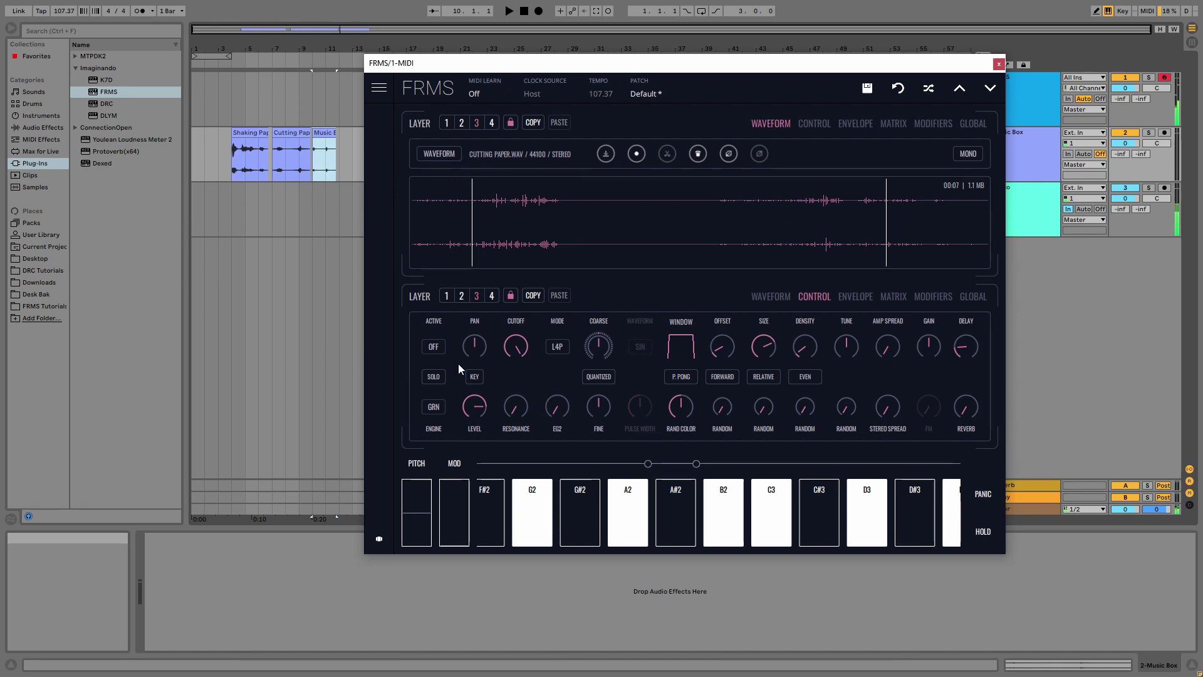
pyautogui.click(433, 349)
pyautogui.moveTo(474, 409); pyautogui.dragTo(475, 412)
# Switch layer 1 to the OSC engine with a sine waveform and lower its coarse tuning.
pyautogui.click(449, 296)
pyautogui.click(428, 412)
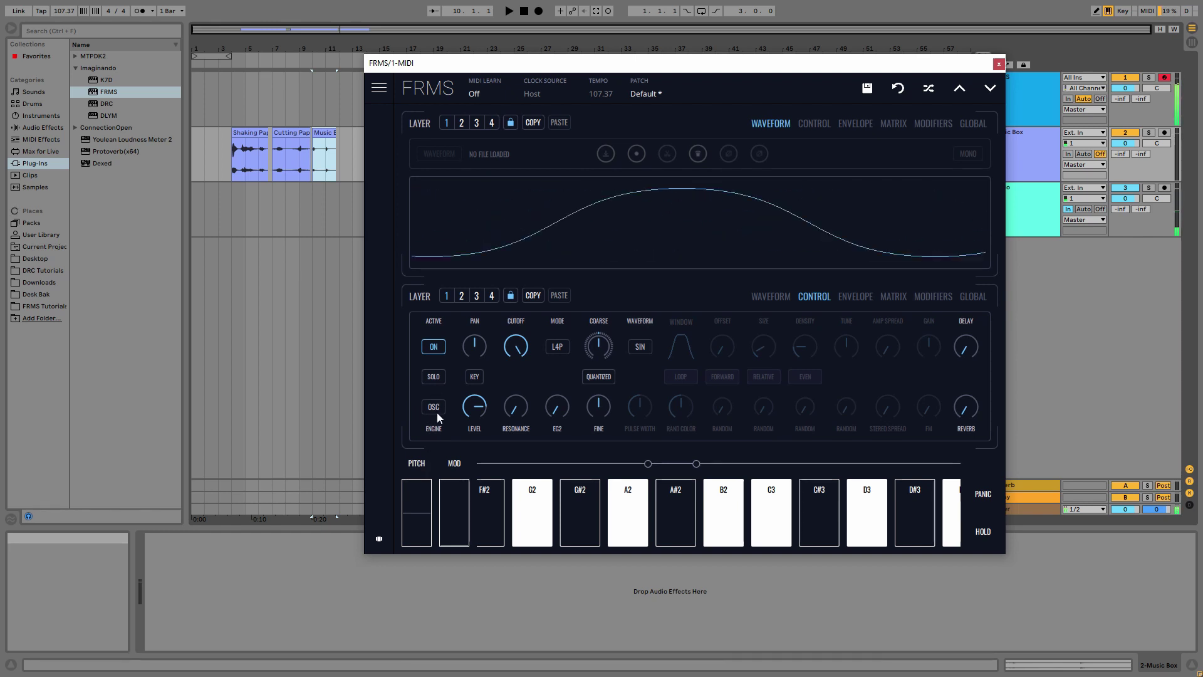
pyautogui.moveTo(597, 344); pyautogui.dragTo(593, 392)
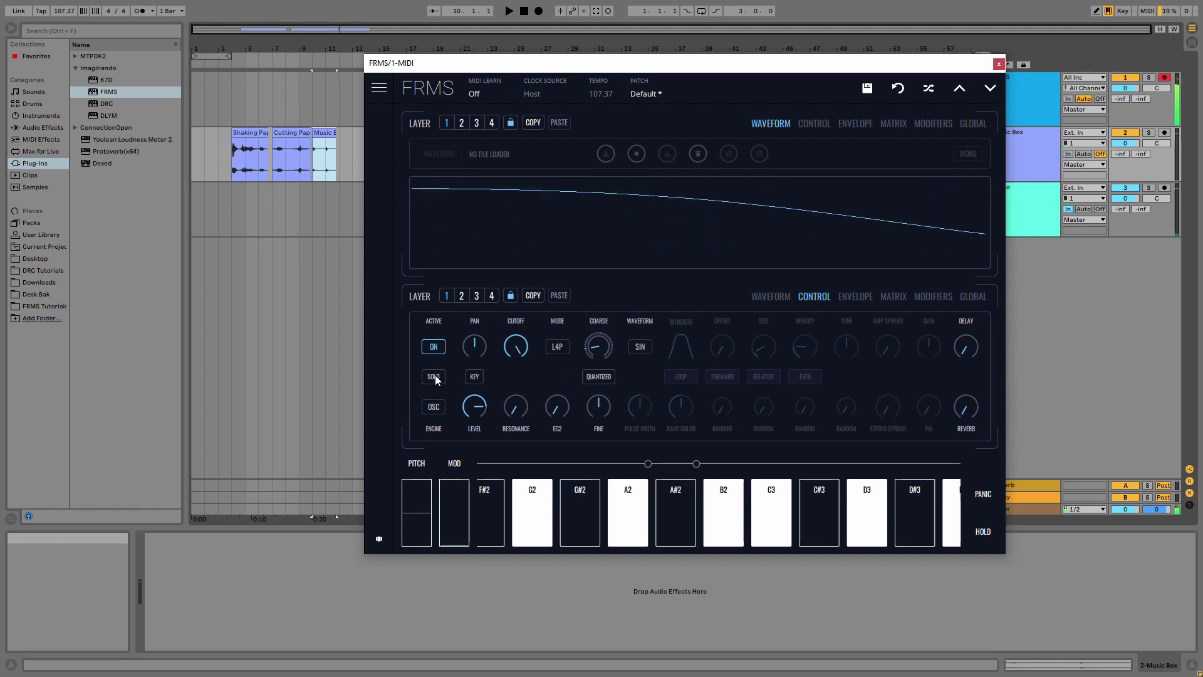
# Lower layer 1's filter cutoff to 0.127, reduce its level to below half and set a high resonance.
pyautogui.moveTo(516, 346); pyautogui.dragTo(577, 516)
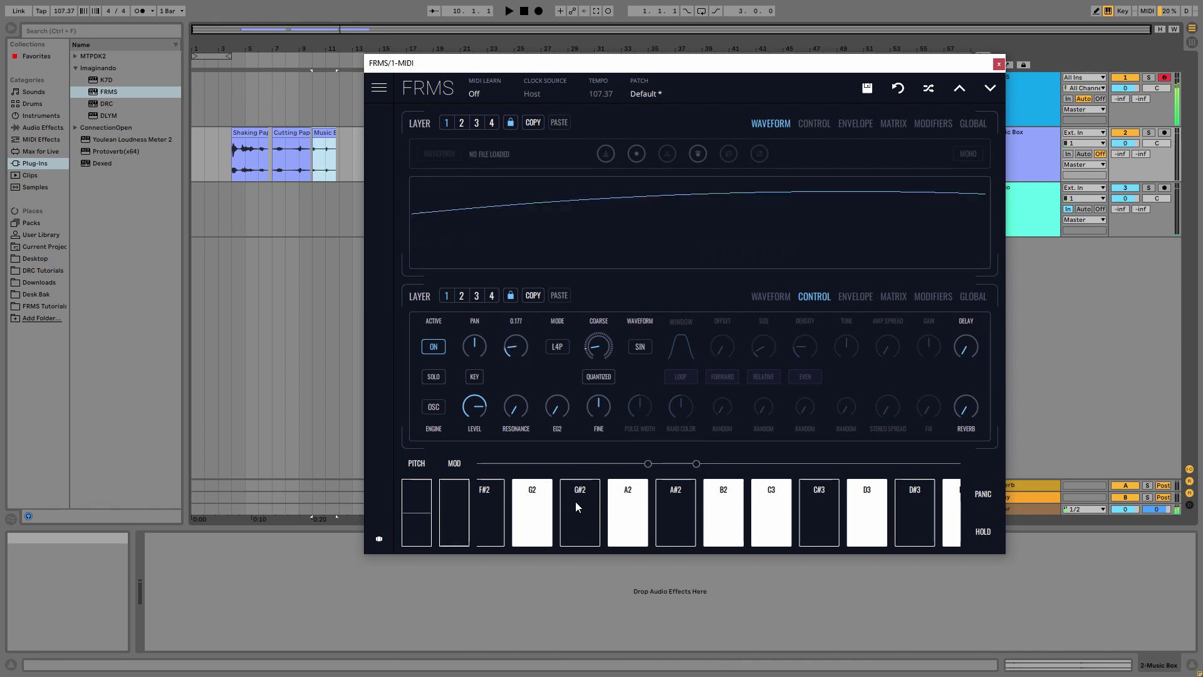
pyautogui.moveTo(498, 418); pyautogui.dragTo(502, 204)
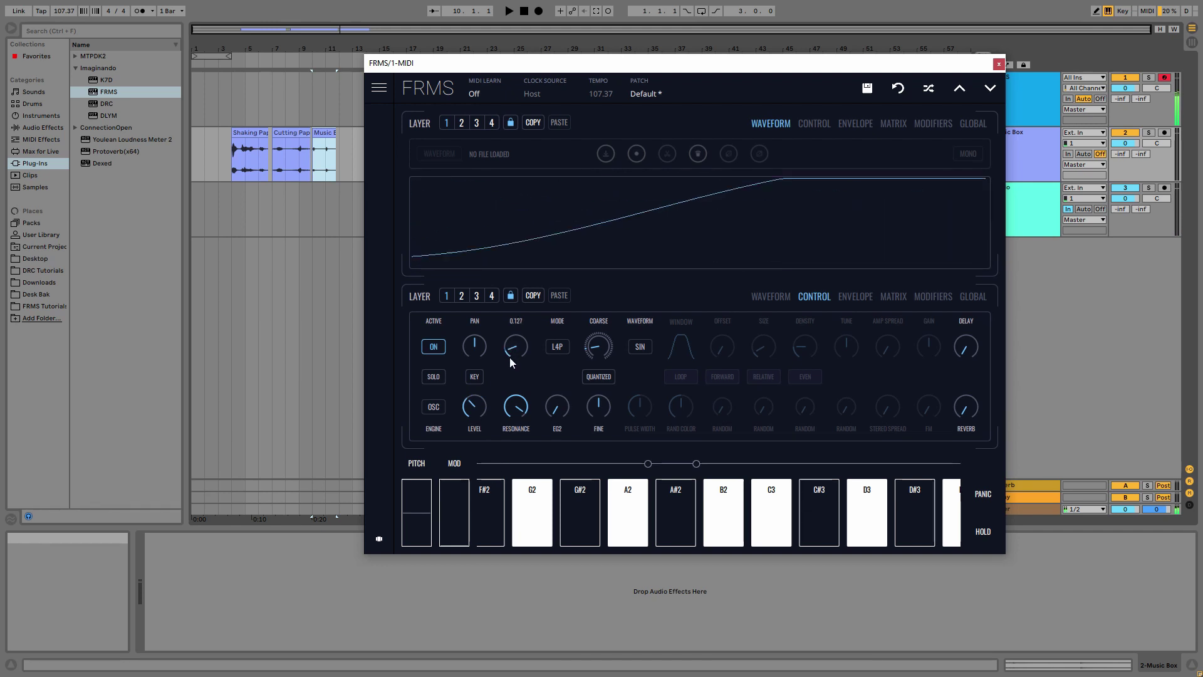
pyautogui.moveTo(514, 411)
pyautogui.mouseDown()
pyautogui.moveTo(515, 425)
pyautogui.moveTo(534, 416)
pyautogui.mouseUp()
# Change layer 1's oscillator to a saw wave, open its cutoff to slightly below half and set the resonance to 0.000.
pyautogui.click(635, 346)
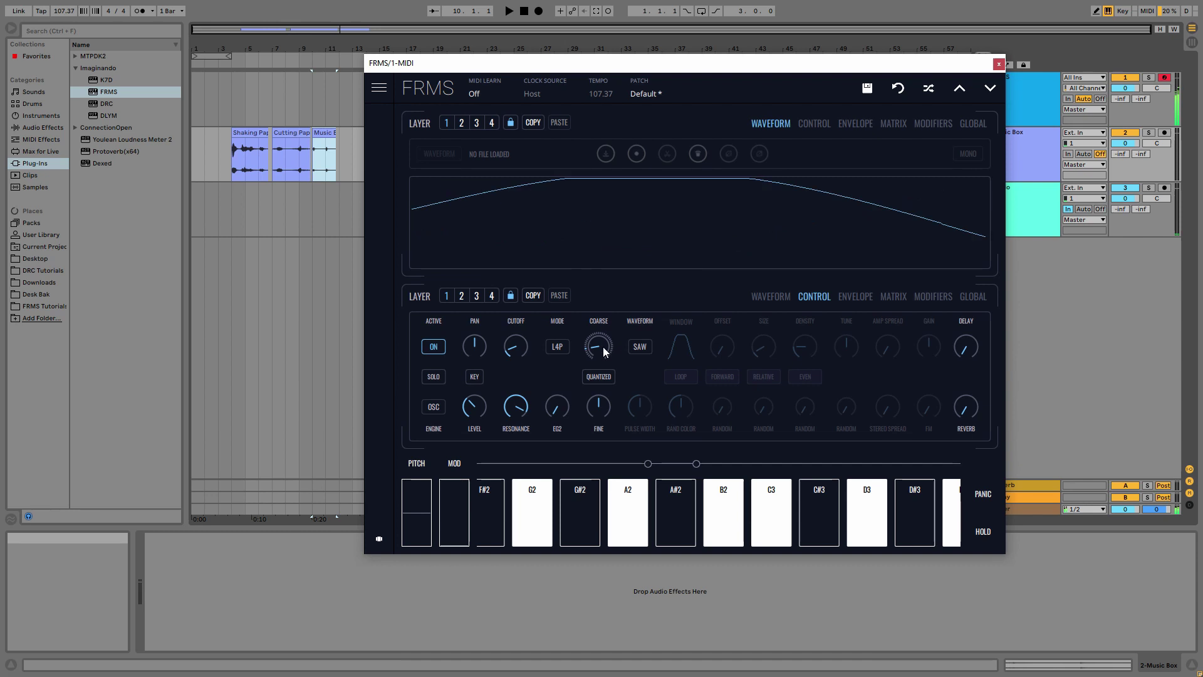
pyautogui.moveTo(513, 332); pyautogui.dragTo(513, 317)
pyautogui.moveTo(516, 406); pyautogui.dragTo(521, 422)
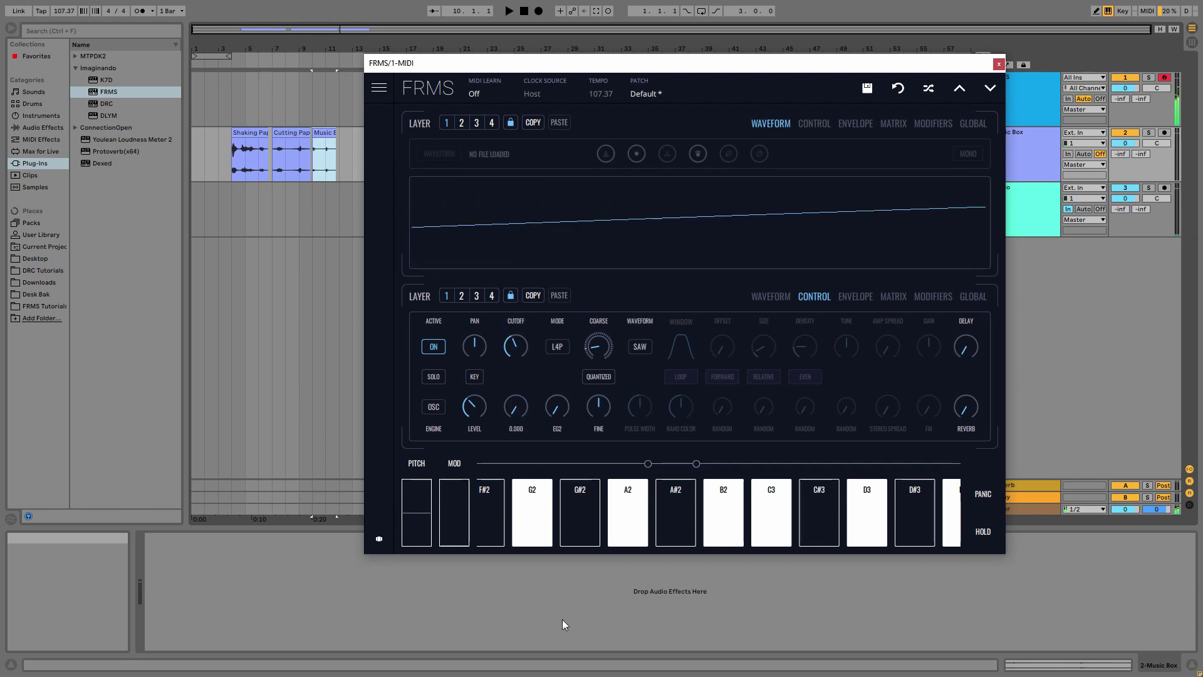
# Lower layer 1's filter cutoff to 0.260 and raise its reverb to 1.000.
pyautogui.moveTo(528, 344); pyautogui.dragTo(531, 374)
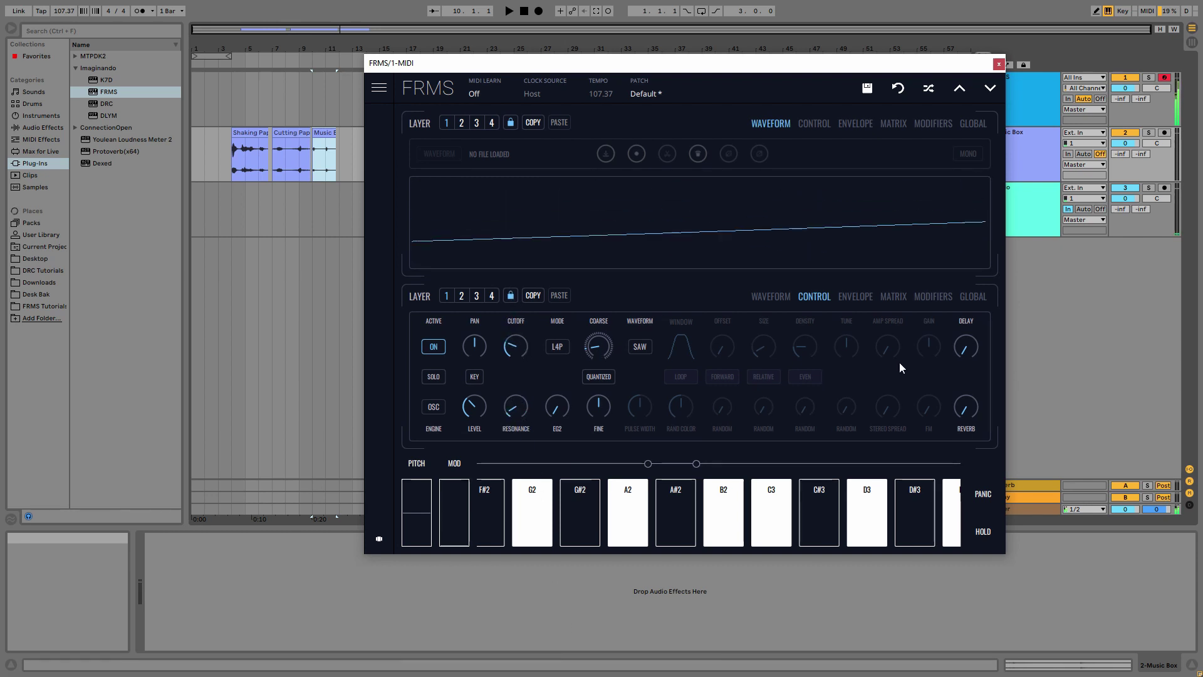
pyautogui.moveTo(961, 397)
pyautogui.moveTo(964, 404); pyautogui.dragTo(942, 236)
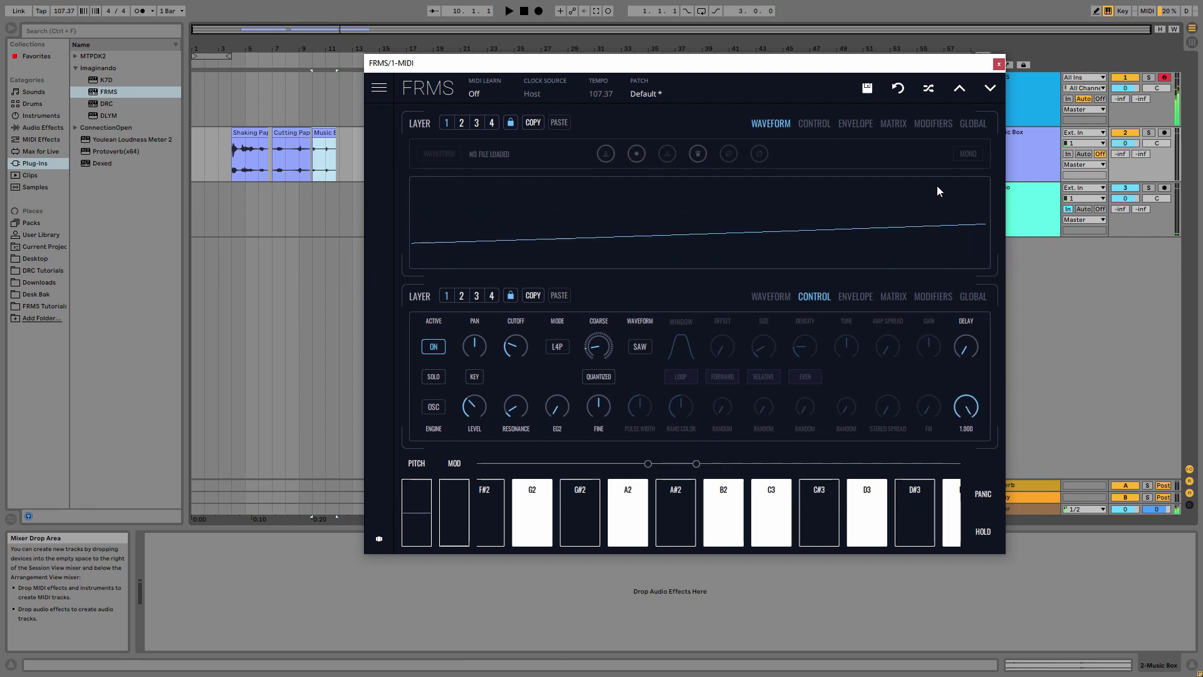
pyautogui.moveTo(512, 345)
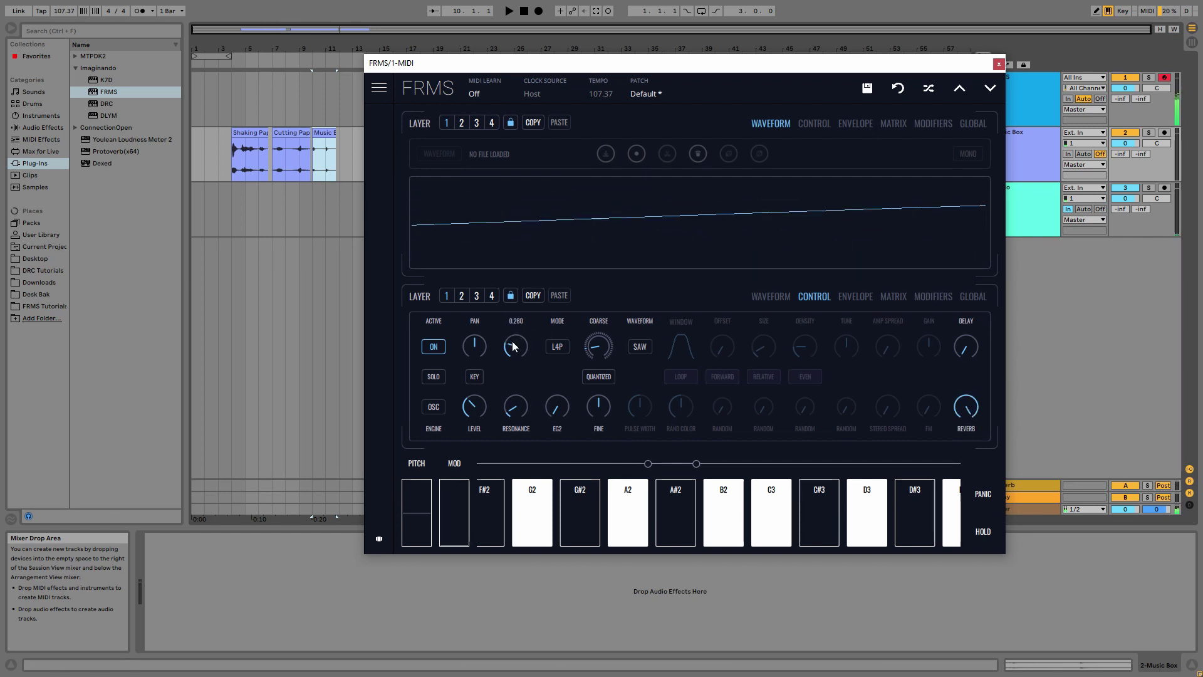
# Set LFO 1's modulation of layer 1's cutoff to 0.344 in the modulation matrix.
pyautogui.click(894, 296)
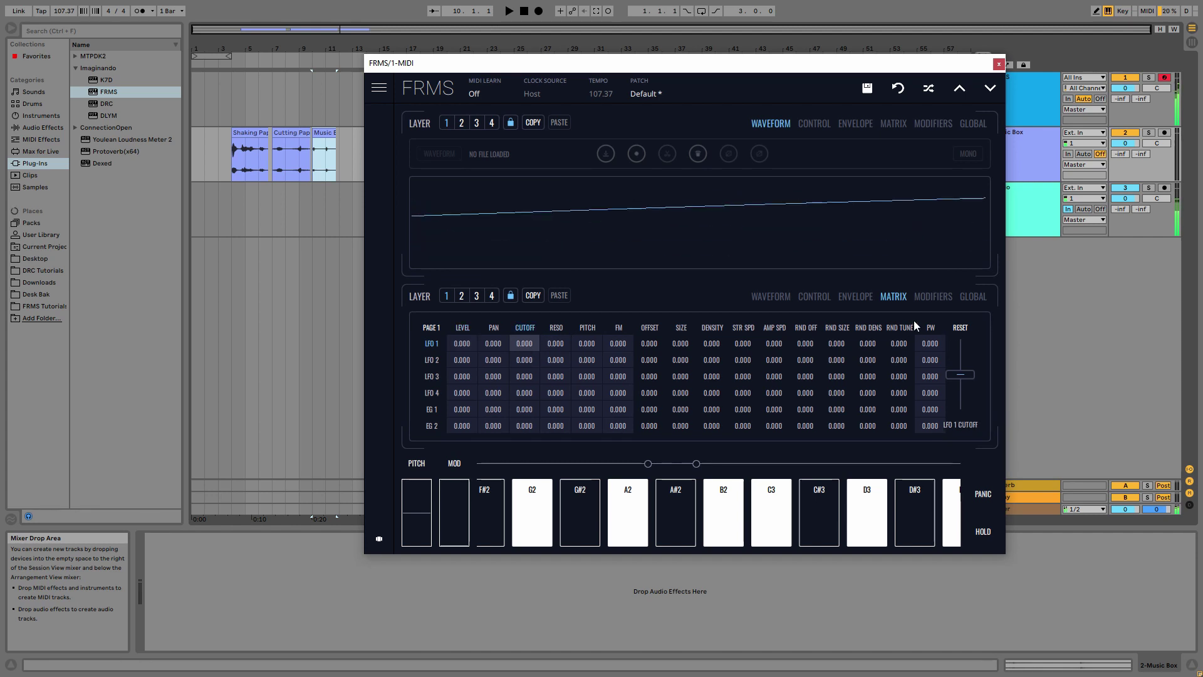
pyautogui.click(932, 297)
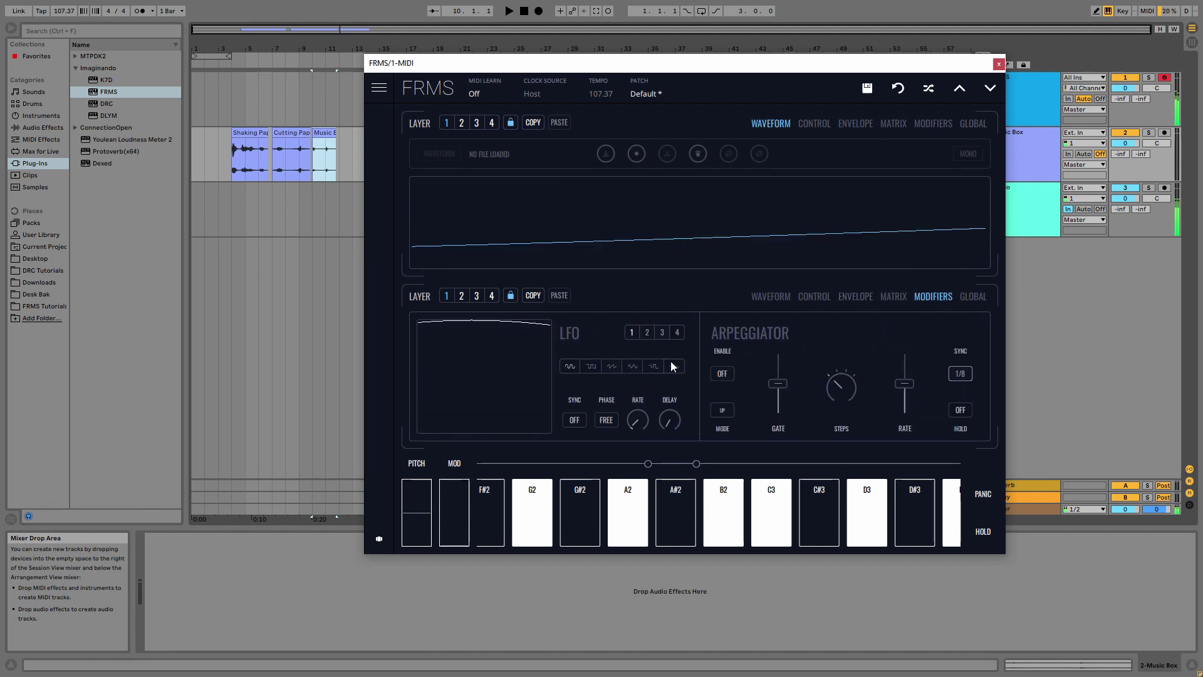
pyautogui.click(893, 296)
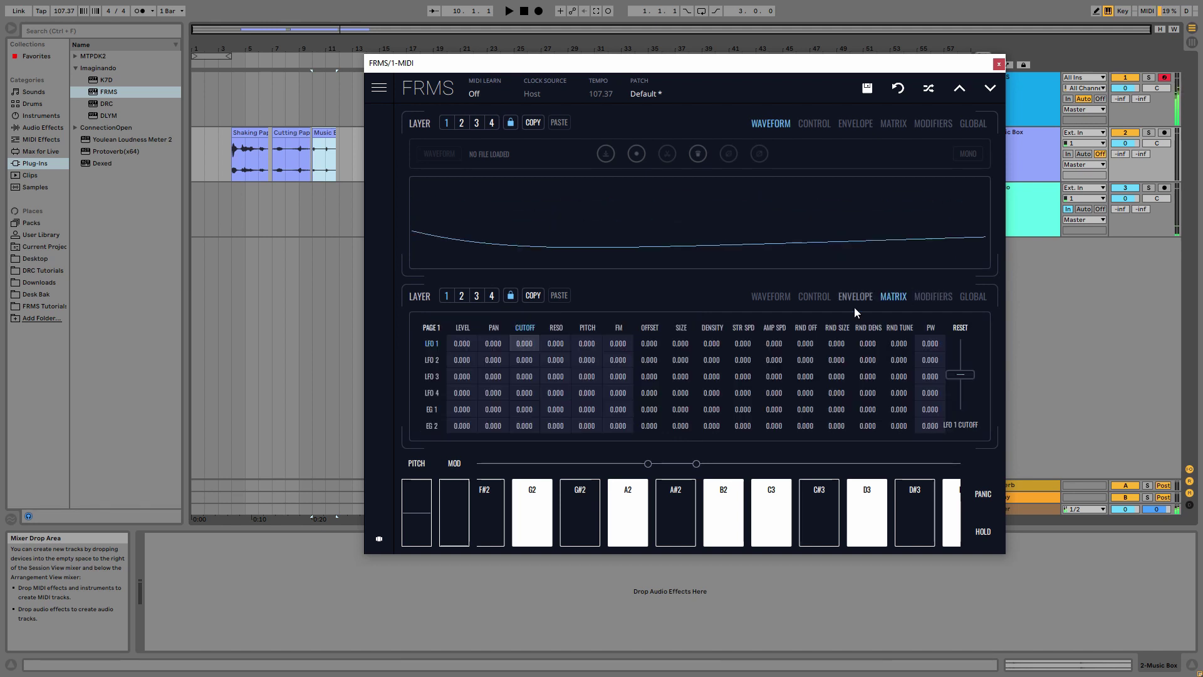
pyautogui.moveTo(968, 377); pyautogui.dragTo(969, 363)
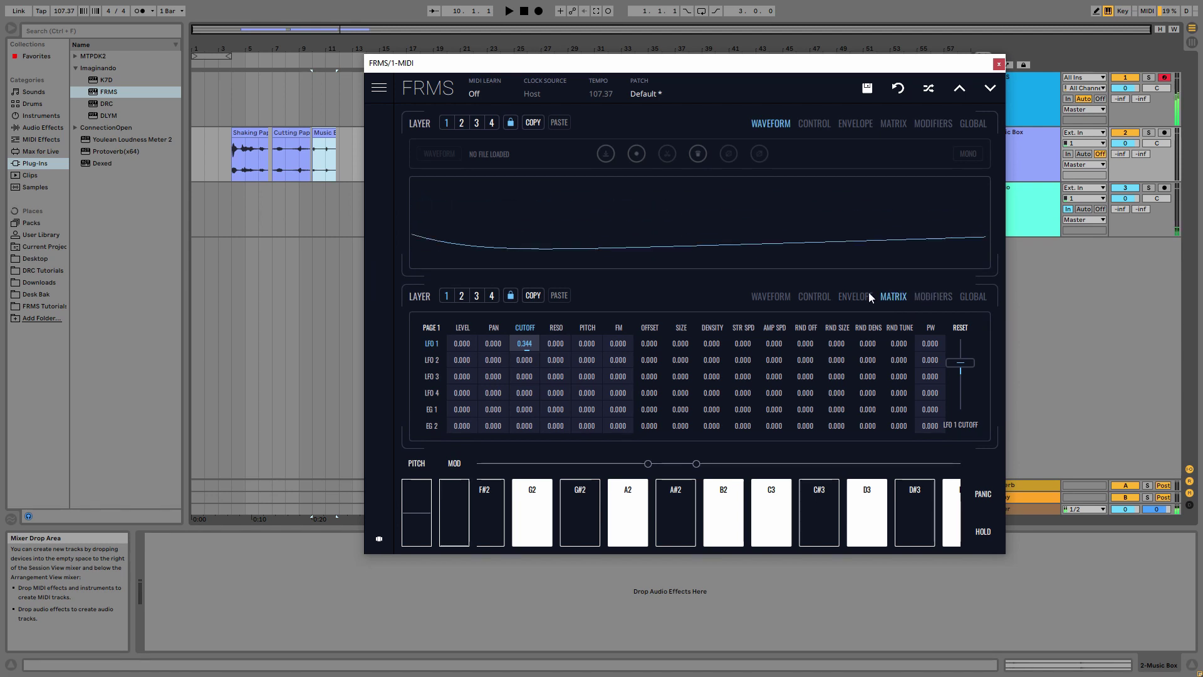
# Give layer 1 a high resonance and lower its filter cutoff to 0.210.
pyautogui.click(771, 296)
pyautogui.click(976, 296)
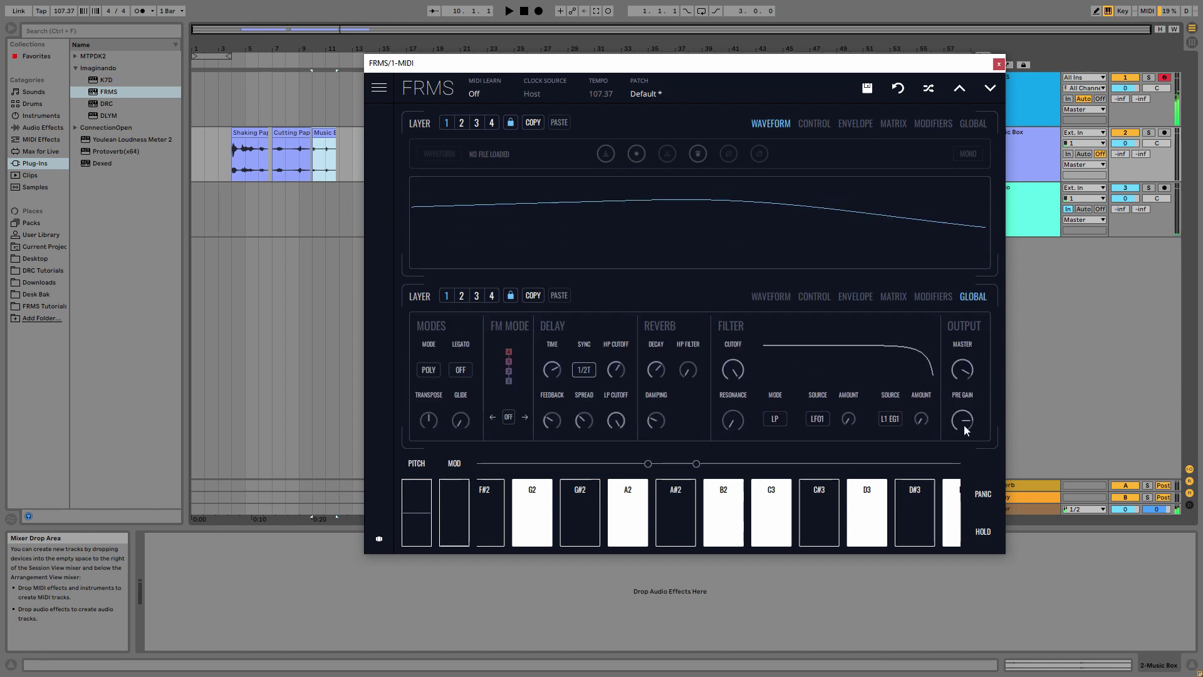
pyautogui.click(946, 297)
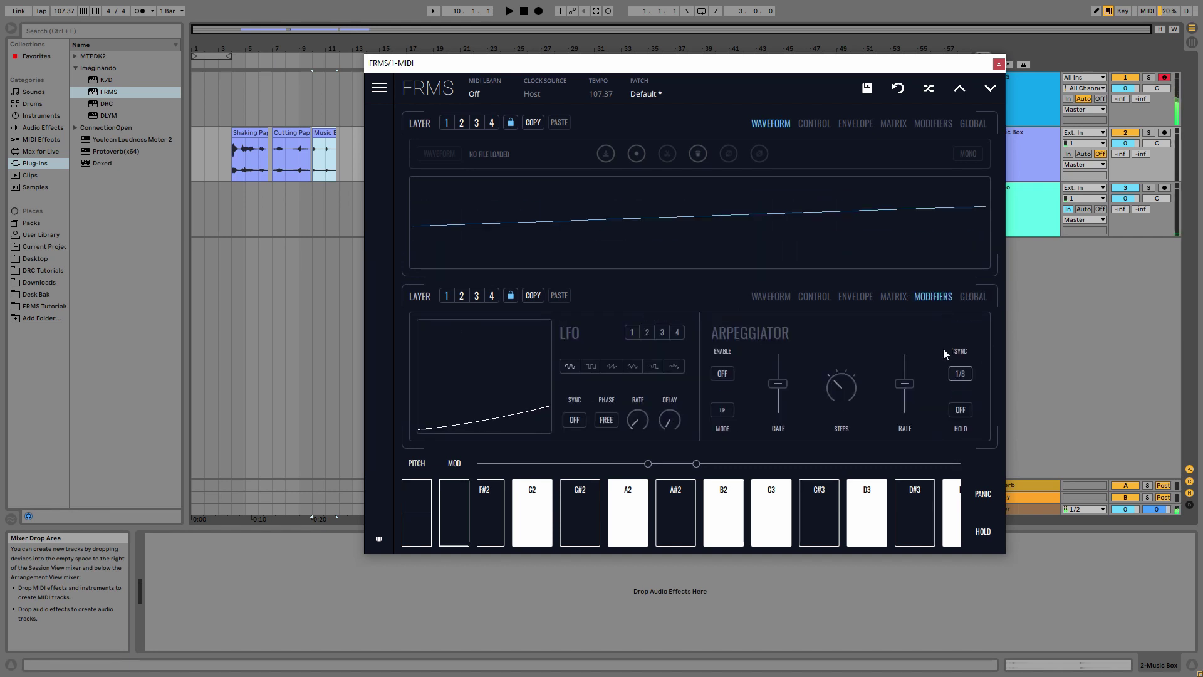
pyautogui.click(816, 296)
pyautogui.moveTo(524, 404)
pyautogui.mouseDown()
pyautogui.moveTo(500, 243)
pyautogui.moveTo(504, 268)
pyautogui.mouseUp()
pyautogui.moveTo(515, 344)
pyautogui.mouseDown()
pyautogui.moveTo(512, 356)
pyautogui.moveTo(521, 348)
pyautogui.mouseUp()
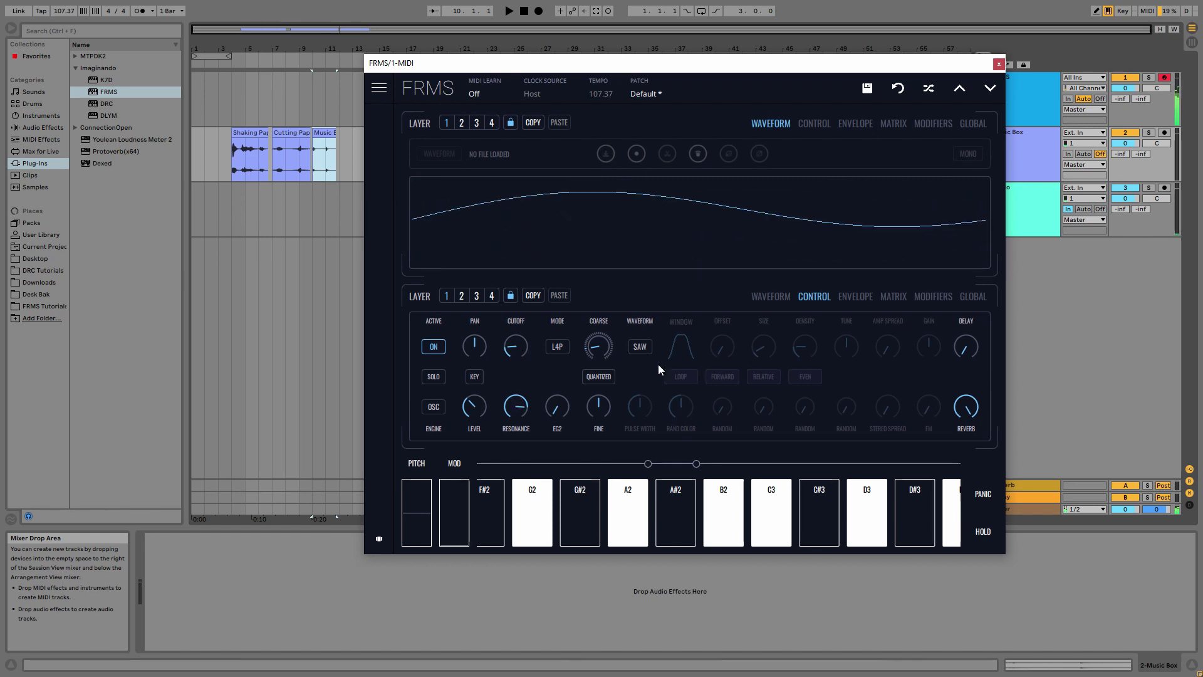
# Set LFO 1's modulation amount on layer 1's cutoff to 0.415.
pyautogui.click(936, 297)
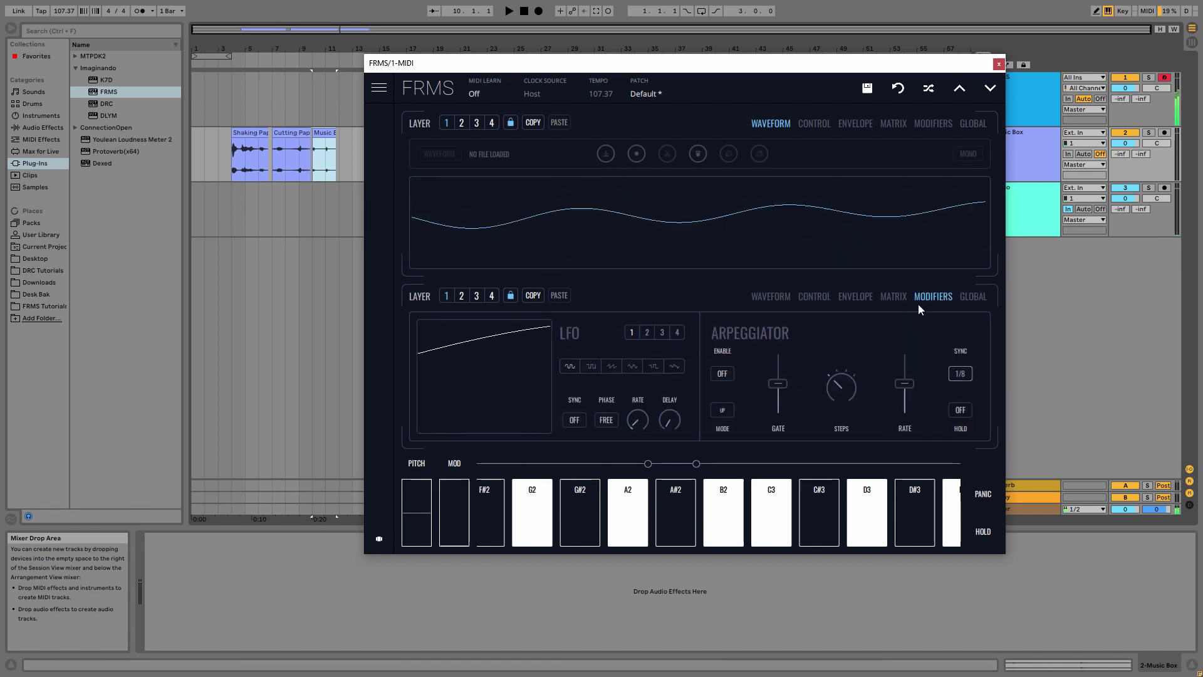
pyautogui.click(902, 298)
pyautogui.moveTo(960, 362); pyautogui.dragTo(990, 366)
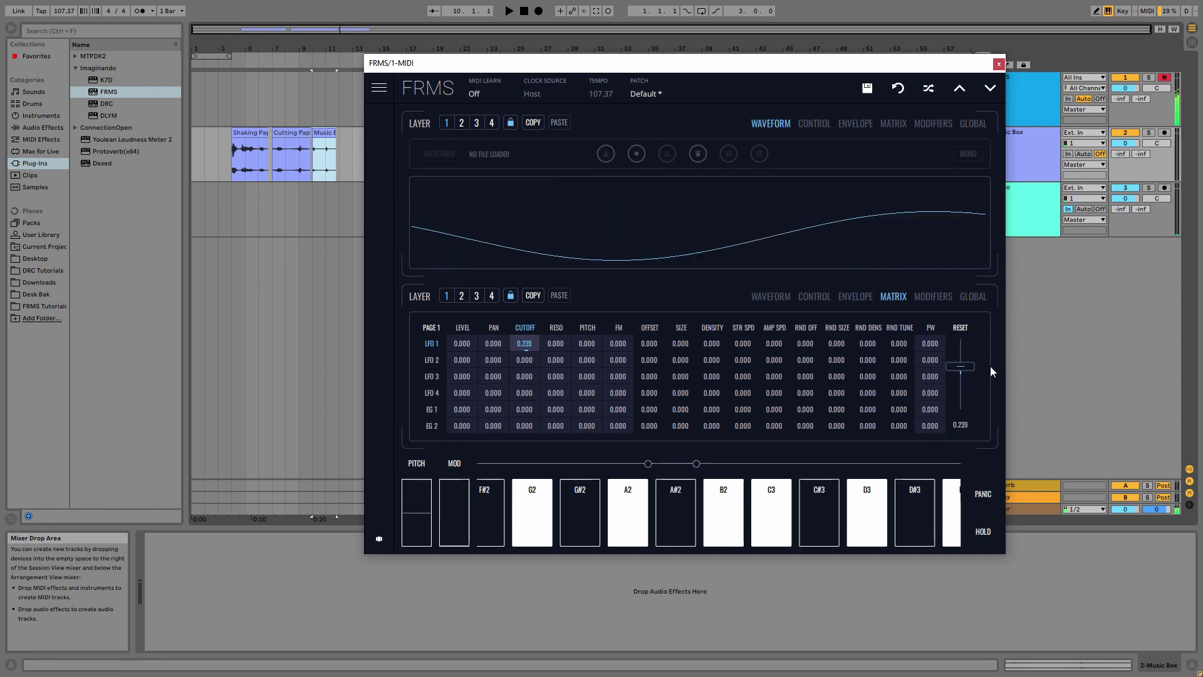
pyautogui.click(813, 297)
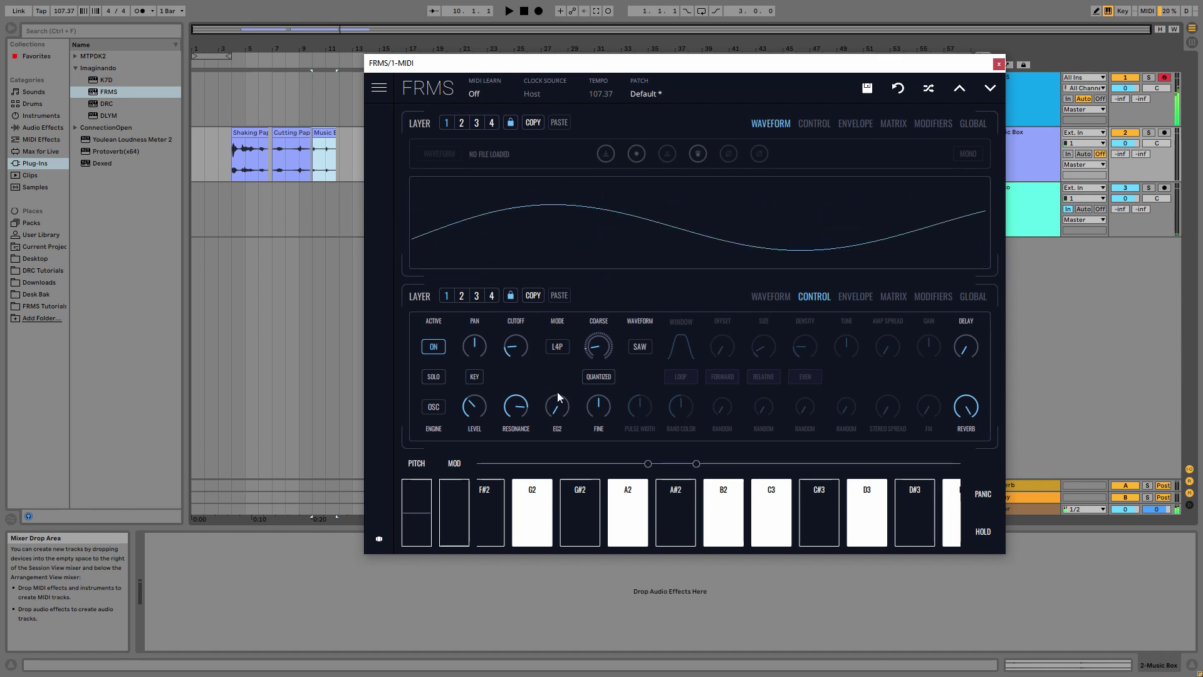
pyautogui.click(894, 297)
pyautogui.moveTo(968, 365); pyautogui.dragTo(976, 359)
# Open layer 1's filter cutoff slightly and show the LFO 1 settings alongside its controls.
pyautogui.click(795, 295)
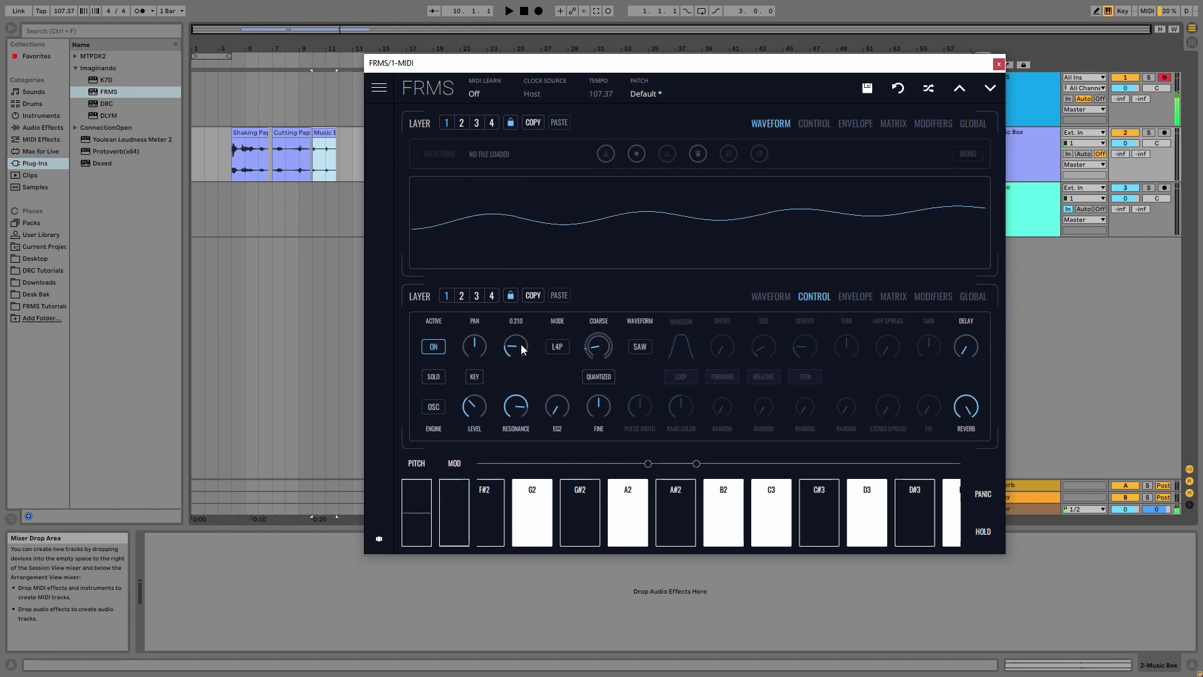
pyautogui.moveTo(520, 344); pyautogui.dragTo(563, 326)
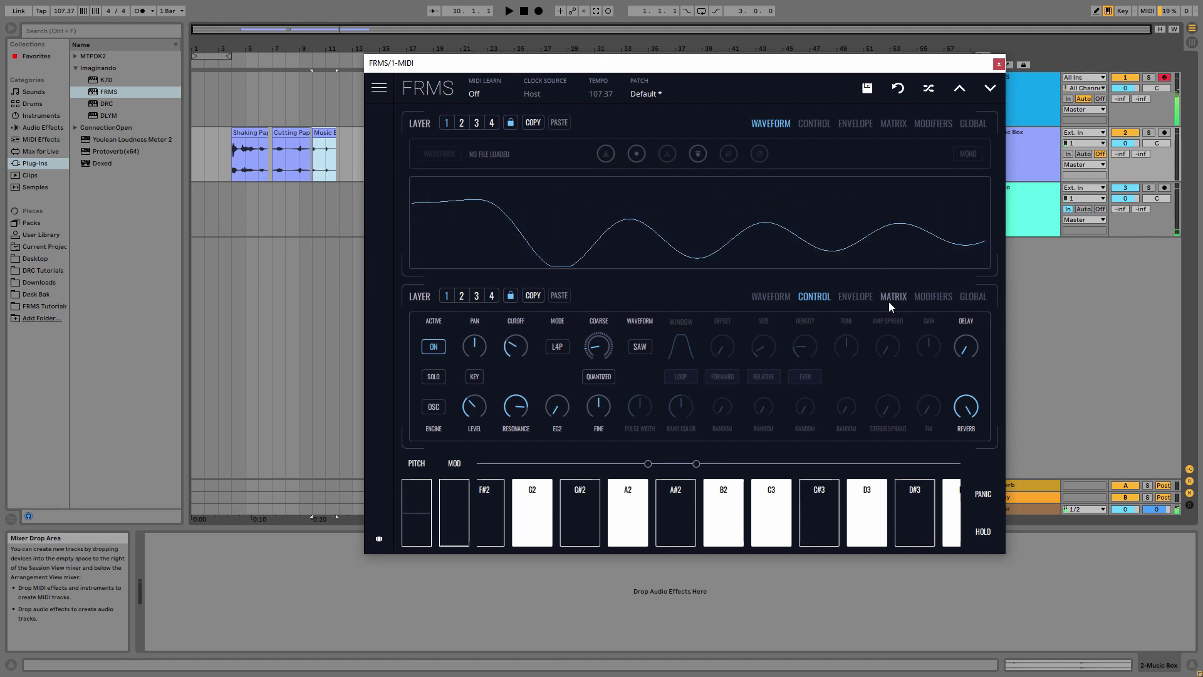
pyautogui.click(932, 123)
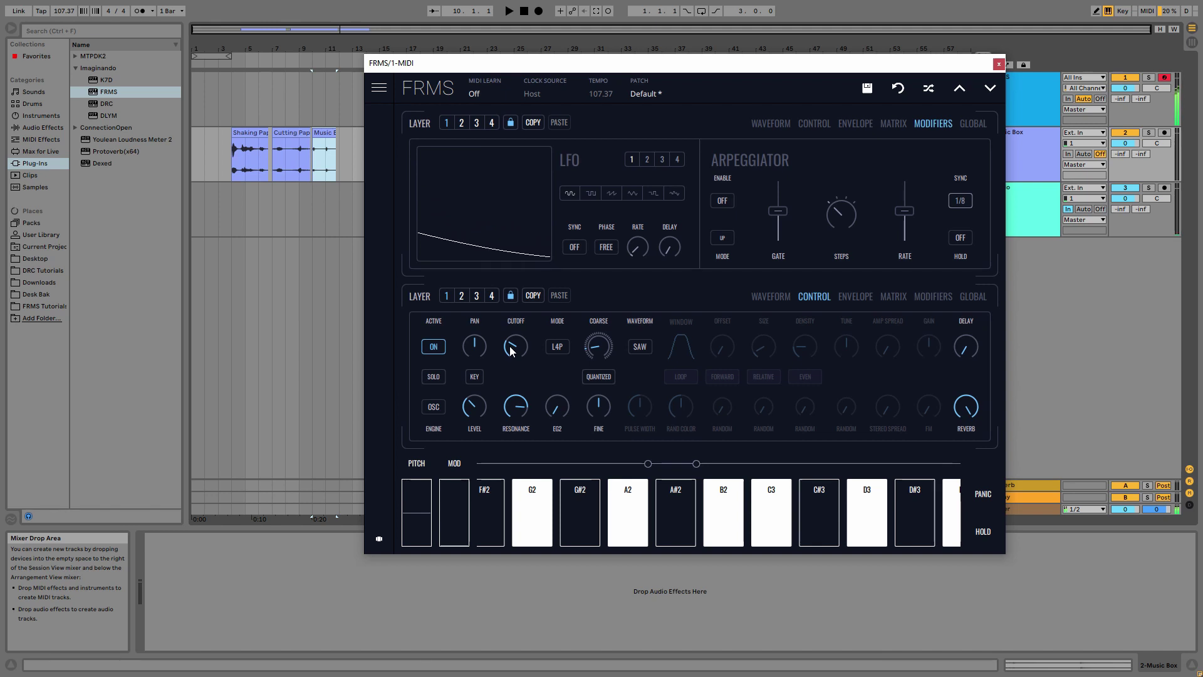
pyautogui.moveTo(506, 347)
# Slow down LFO 1's rate and set layer 1's resonance to 0.837.
pyautogui.moveTo(641, 250)
pyautogui.moveTo(634, 251); pyautogui.dragTo(625, 256)
pyautogui.moveTo(513, 409)
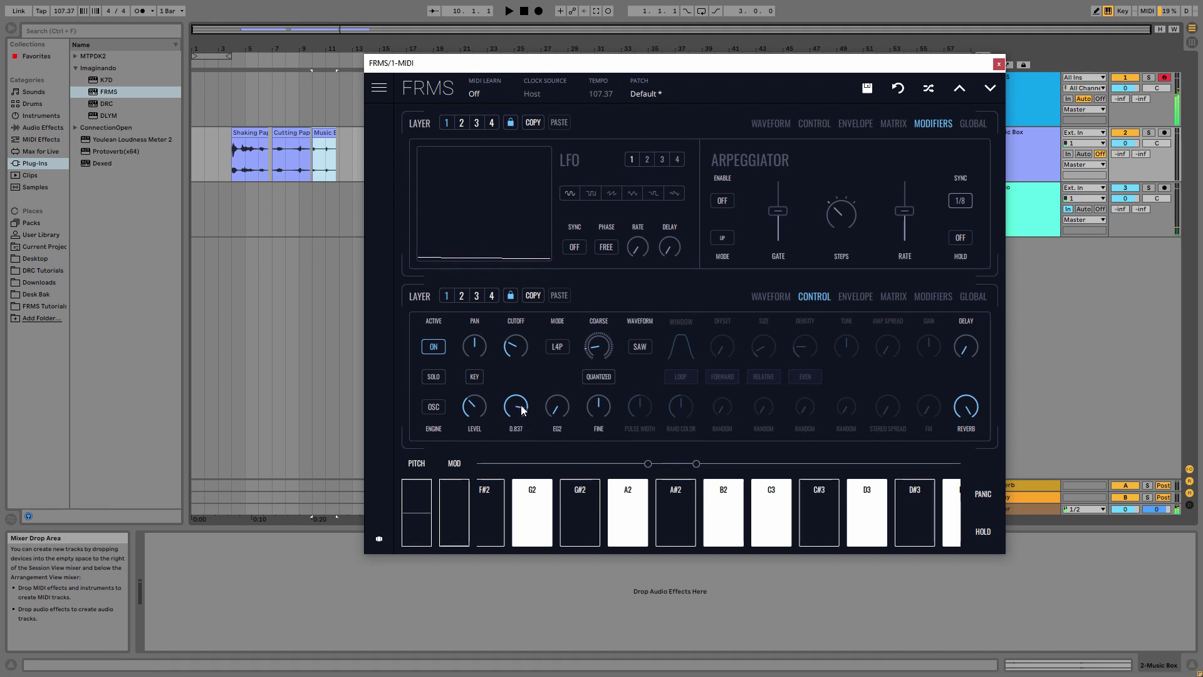
# Assign LFO 2 to layer 1's pitch in the modulation matrix with an amount of 0.239.
pyautogui.click(935, 297)
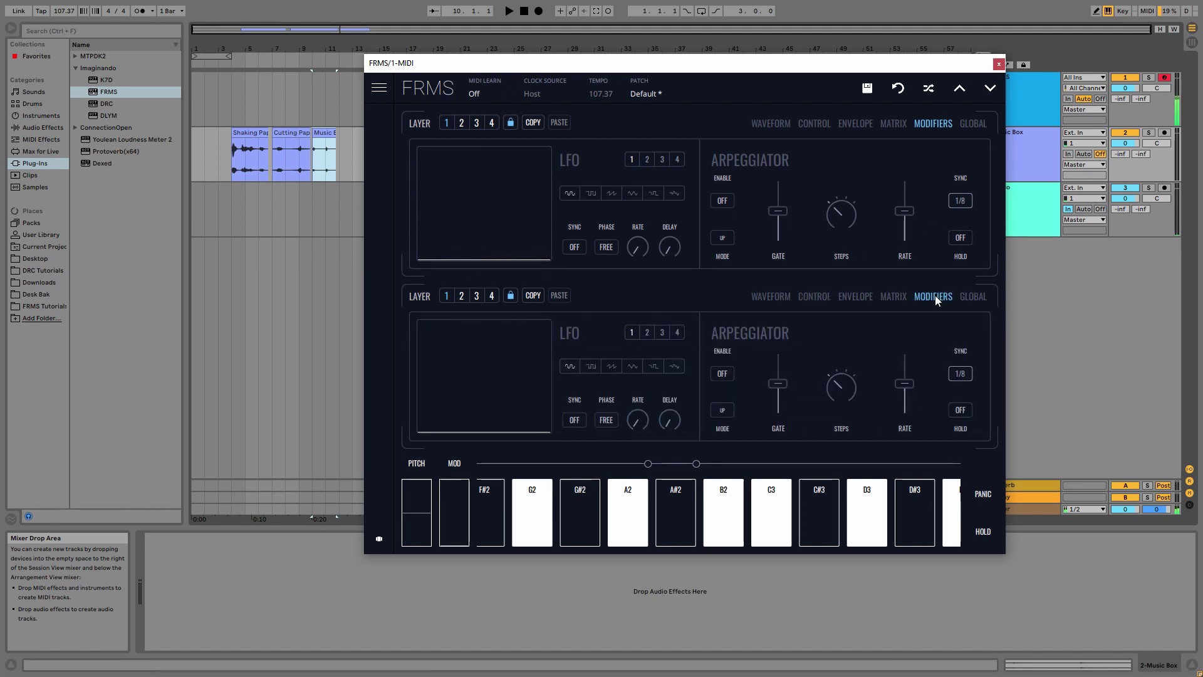
pyautogui.click(892, 297)
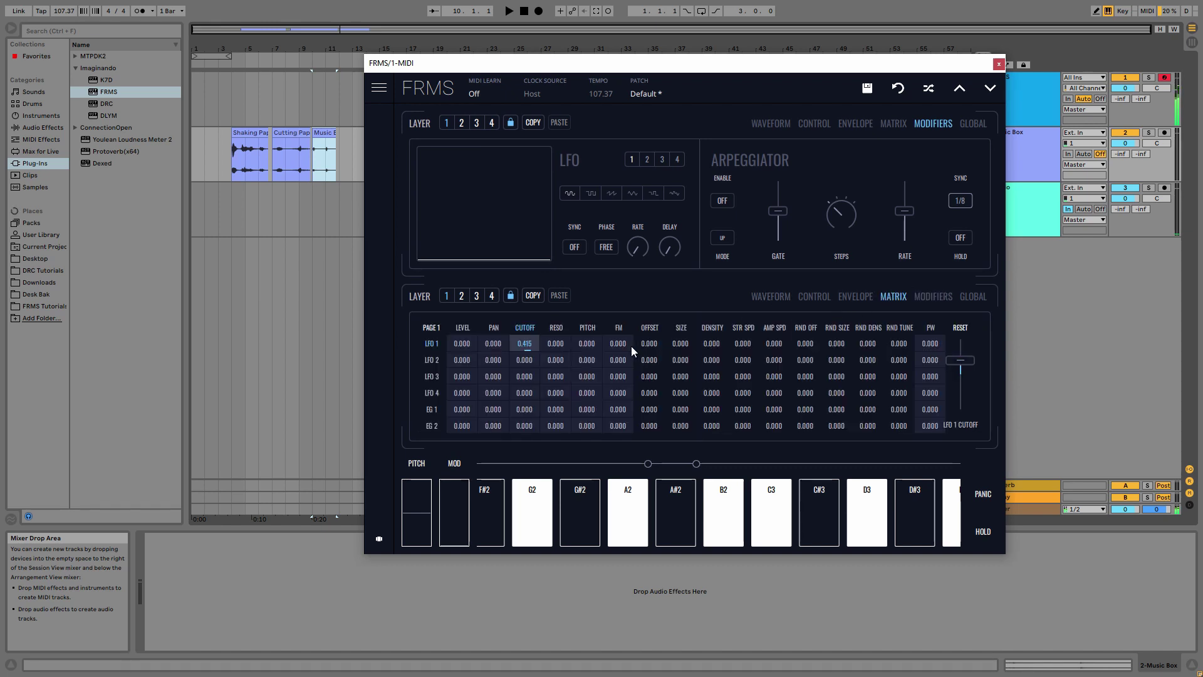
pyautogui.click(582, 344)
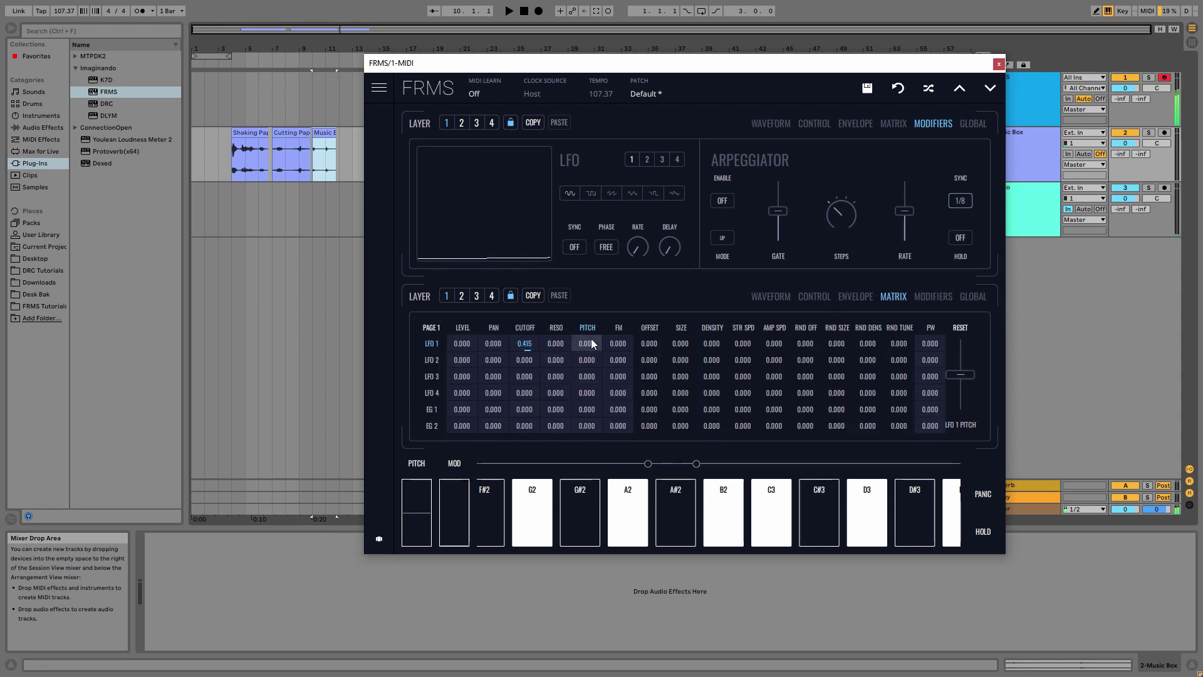
pyautogui.click(581, 353)
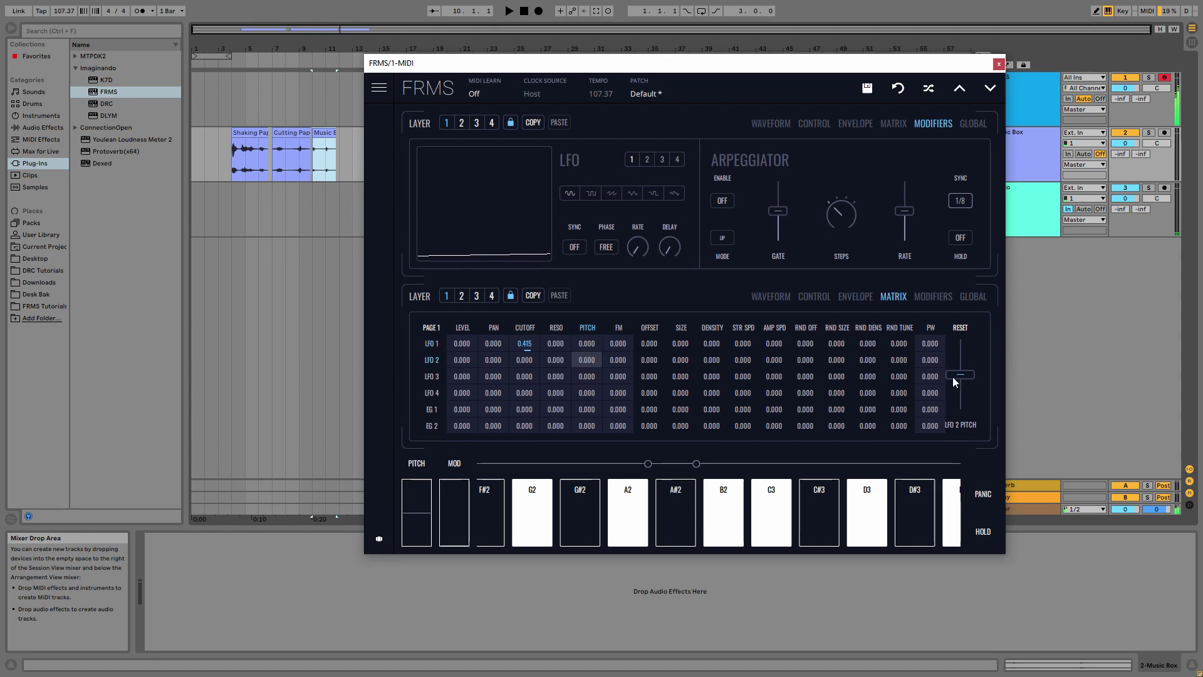
pyautogui.moveTo(957, 373)
pyautogui.mouseDown()
pyautogui.moveTo(957, 355)
pyautogui.moveTo(968, 366)
pyautogui.mouseUp()
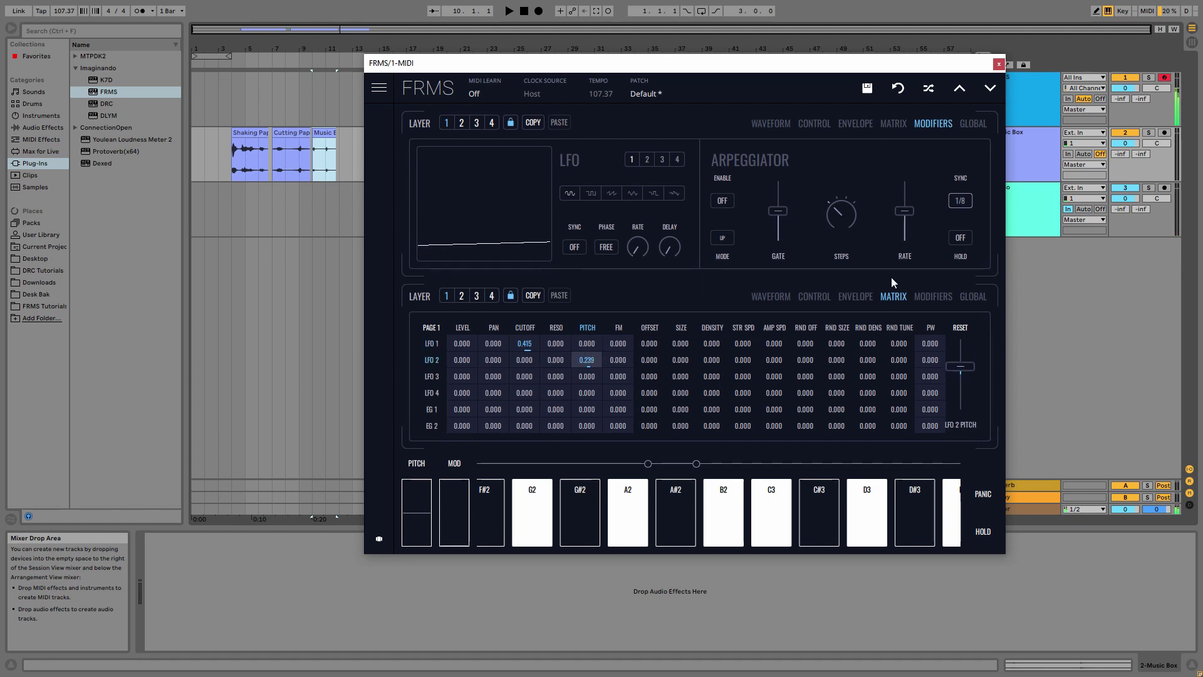
# Give LFO 2 a sine wave with a faster rate and reduce its pitch modulation to 0.187.
pyautogui.click(647, 159)
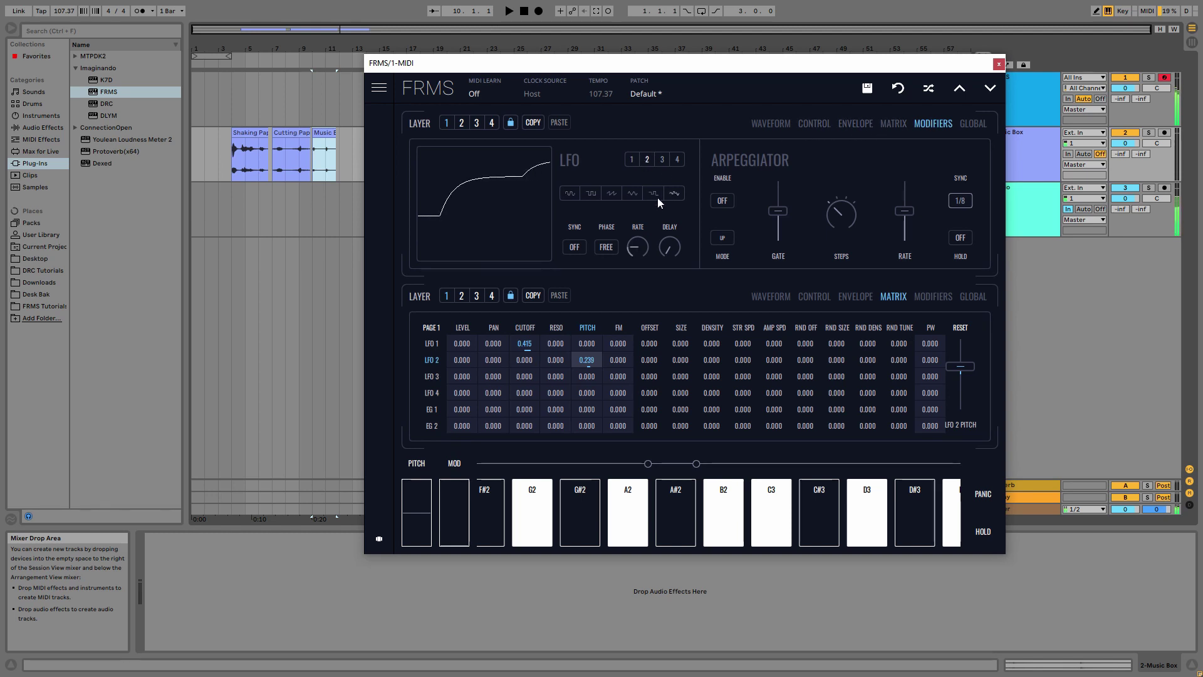
pyautogui.click(577, 194)
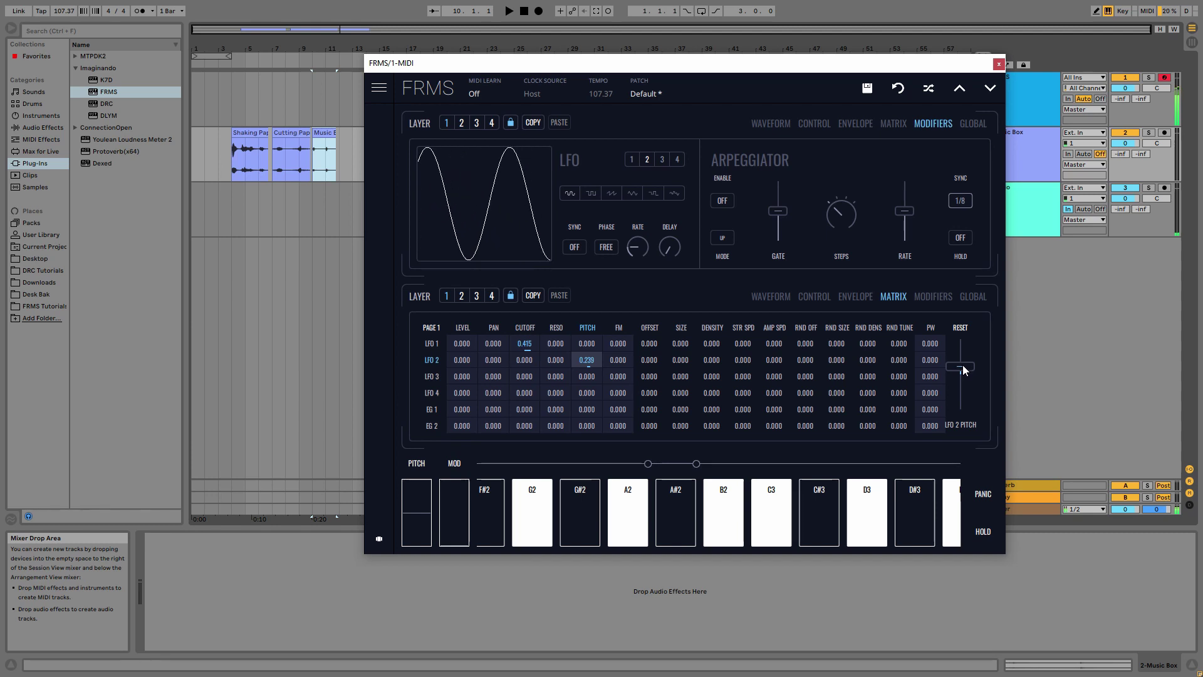
pyautogui.moveTo(962, 367); pyautogui.dragTo(962, 371)
pyautogui.moveTo(637, 247); pyautogui.dragTo(640, 204)
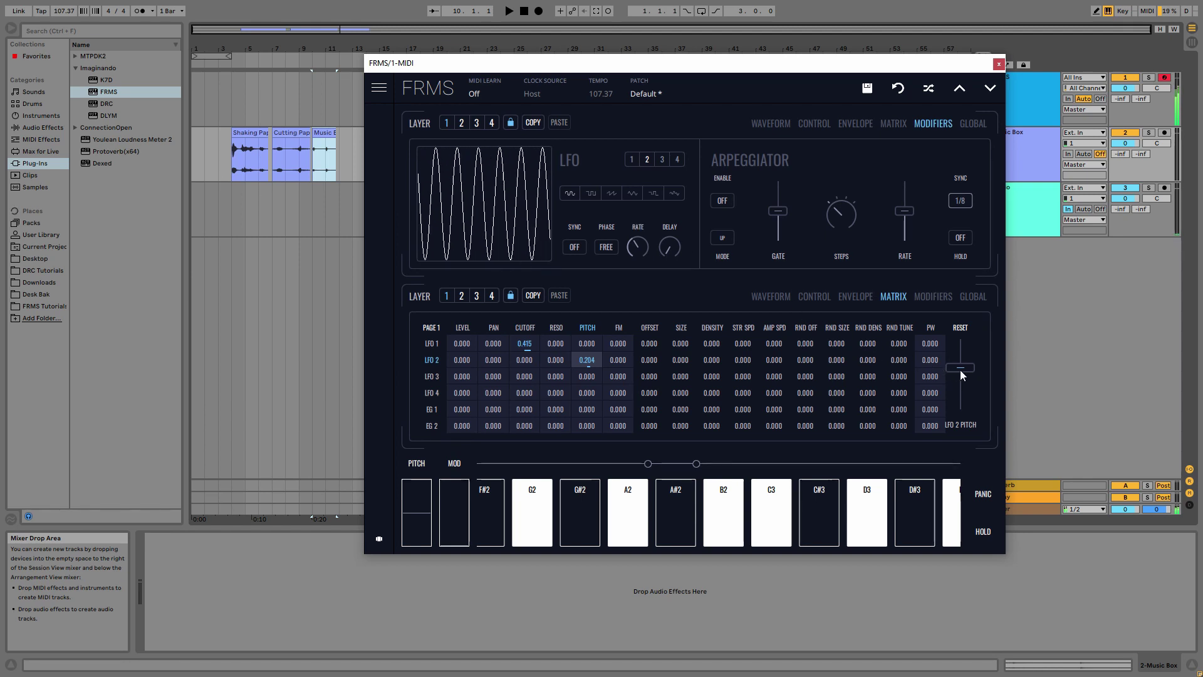
pyautogui.scroll(-2, 959, 370)
pyautogui.scroll(2, 961, 371)
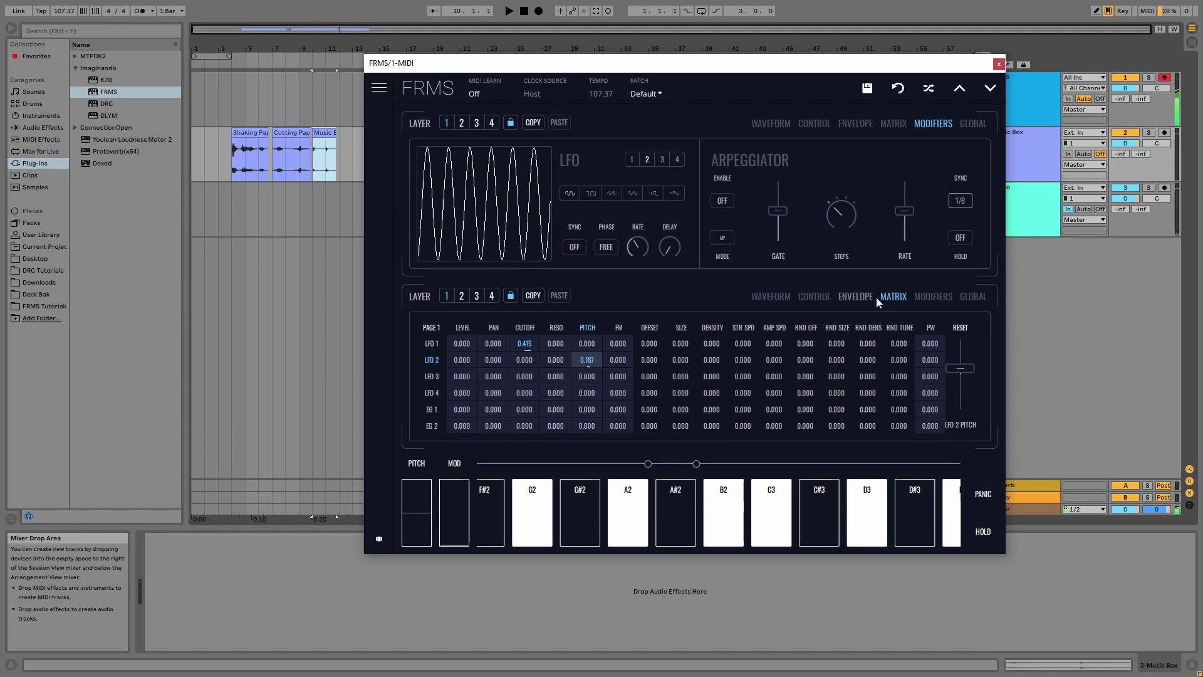
# Raise LFO 1's rate slightly.
pyautogui.click(631, 159)
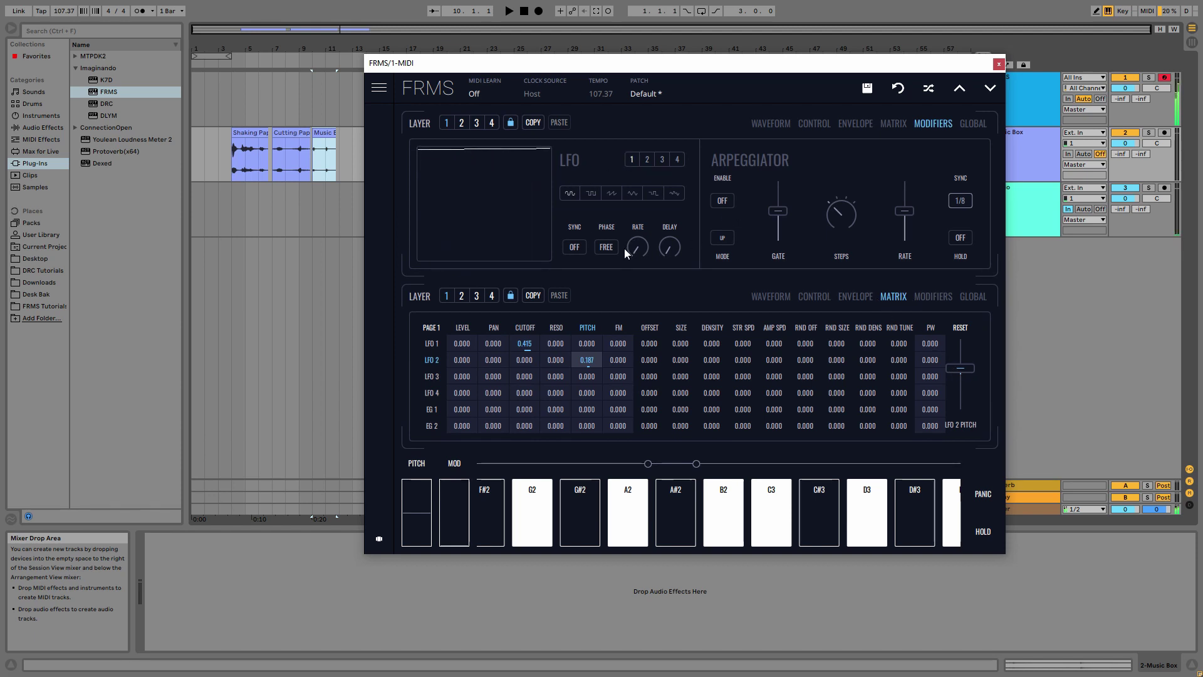
pyautogui.scroll(3, 640, 244)
pyautogui.scroll(5, 648, 242)
# Lower layer 4's level and bring layer 1's level all the way down.
pyautogui.click(492, 296)
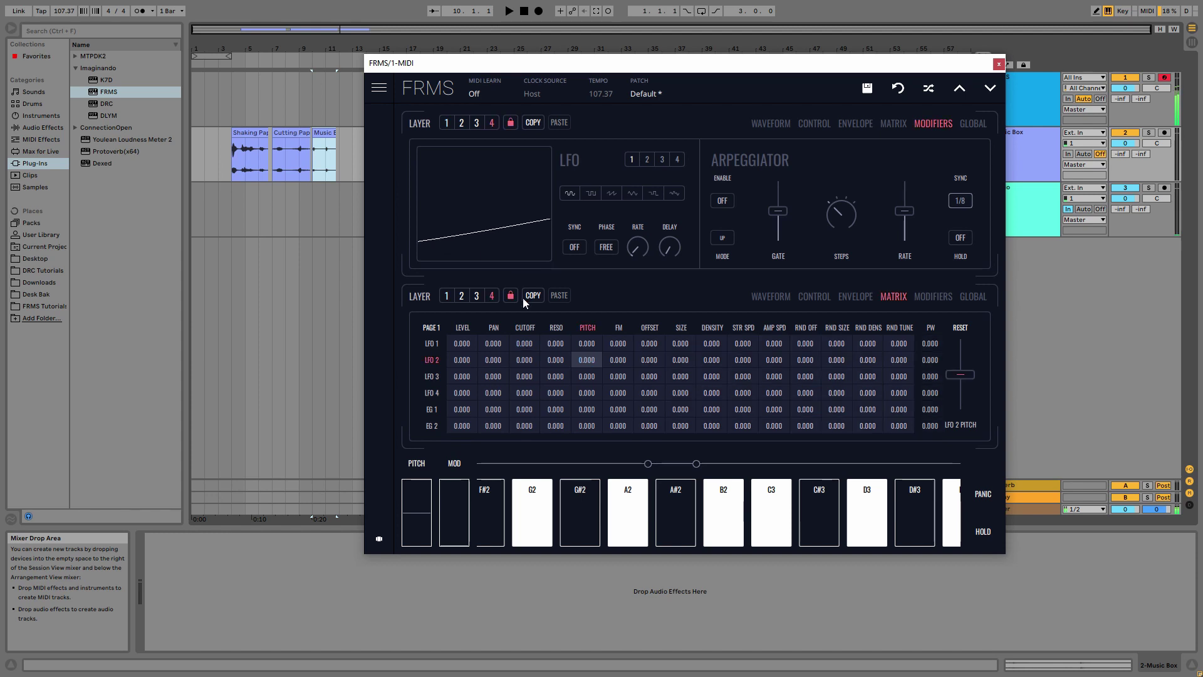
pyautogui.click(820, 298)
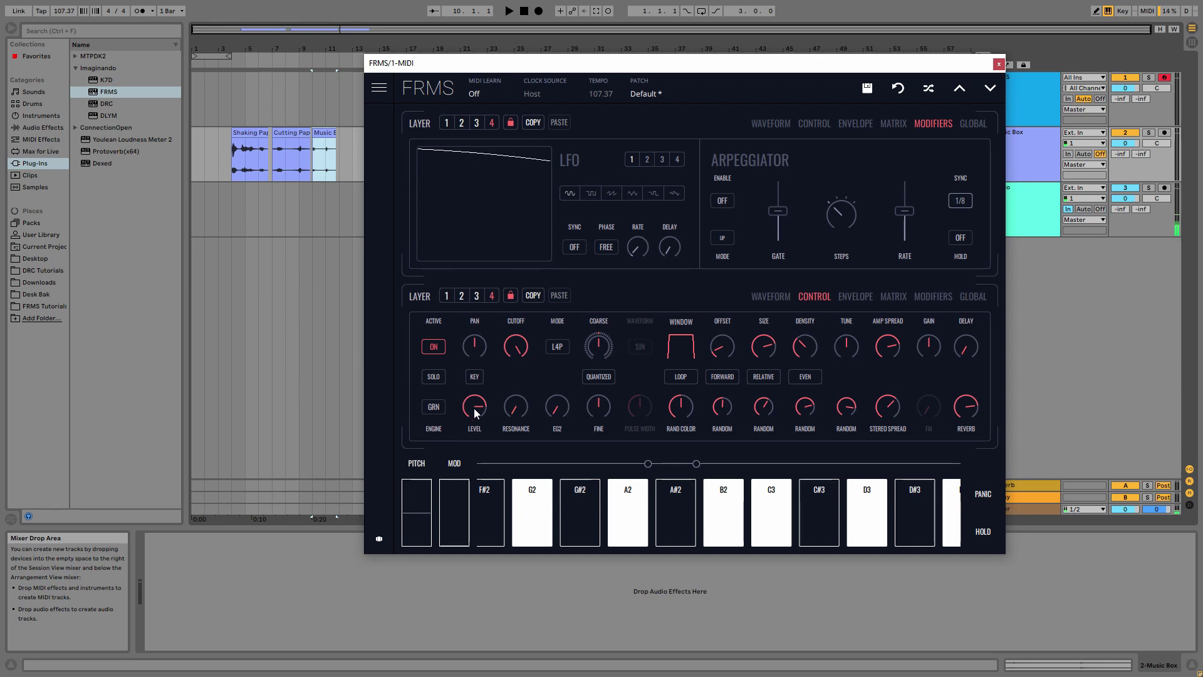
pyautogui.moveTo(473, 409); pyautogui.dragTo(477, 471)
pyautogui.click(446, 296)
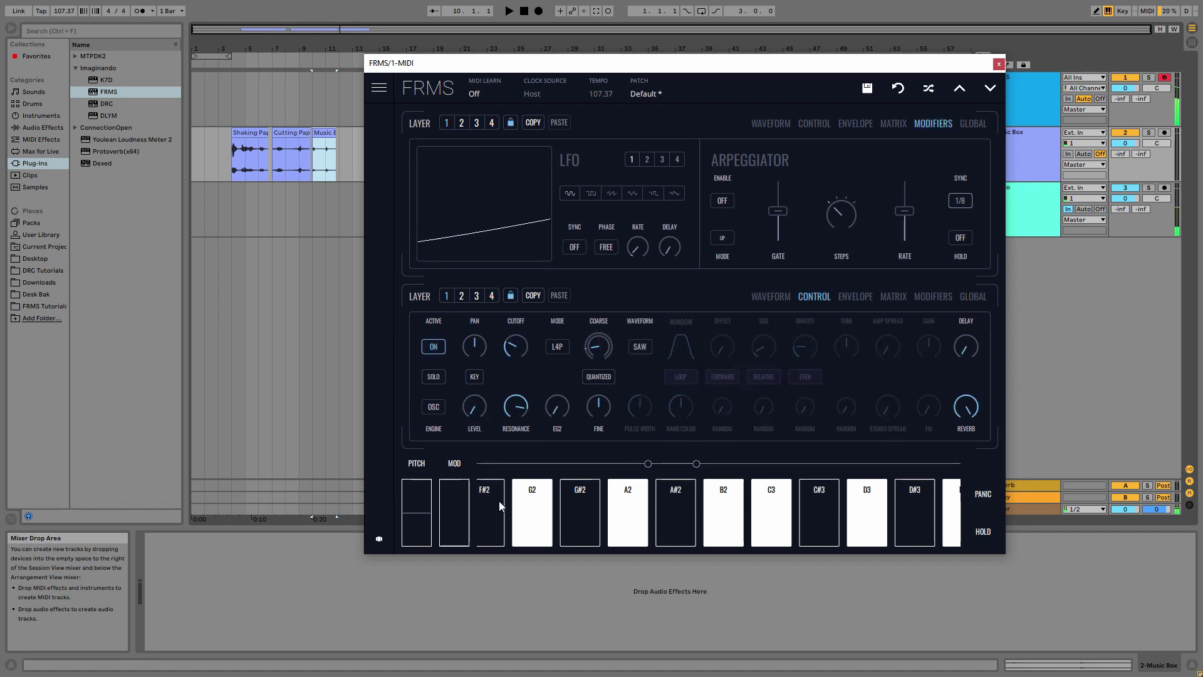
# Set layer 3's level to about half, widen its stereo spread and lower its delay amount.
pyautogui.click(476, 296)
pyautogui.moveTo(483, 408); pyautogui.dragTo(483, 377)
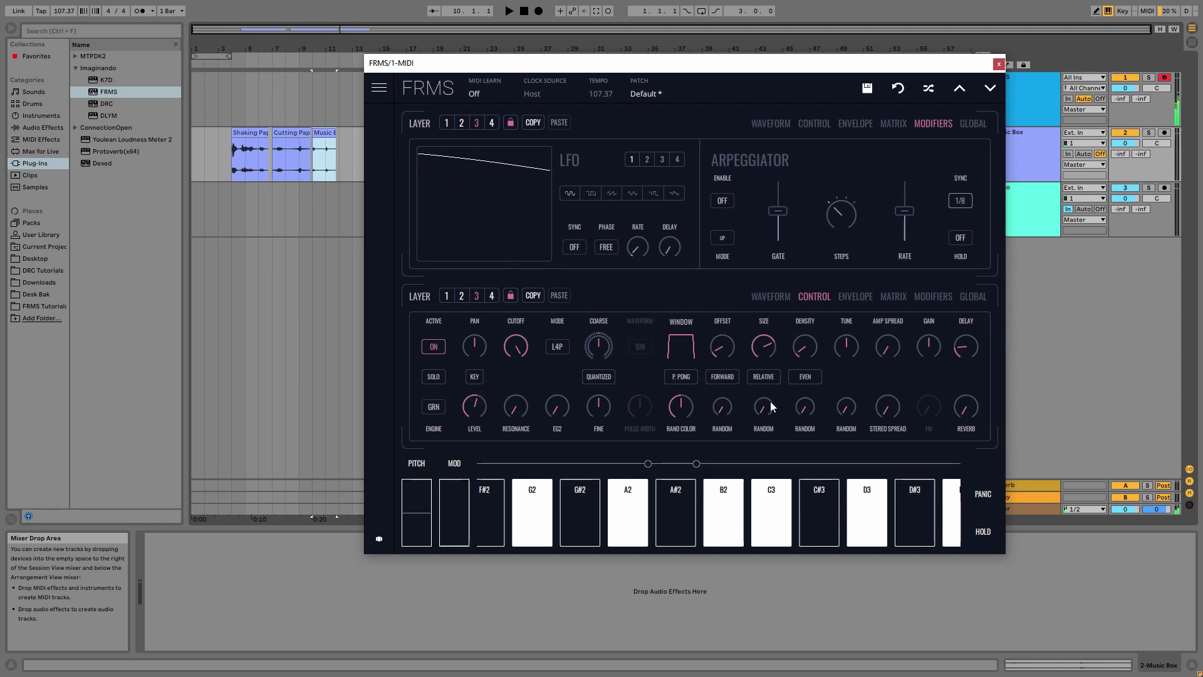
pyautogui.moveTo(889, 409); pyautogui.dragTo(890, 399)
pyautogui.moveTo(960, 345); pyautogui.dragTo(960, 361)
pyautogui.moveTo(890, 412)
# Raise layer 2's level and bring layer 1's level back up to 0.247.
pyautogui.click(463, 297)
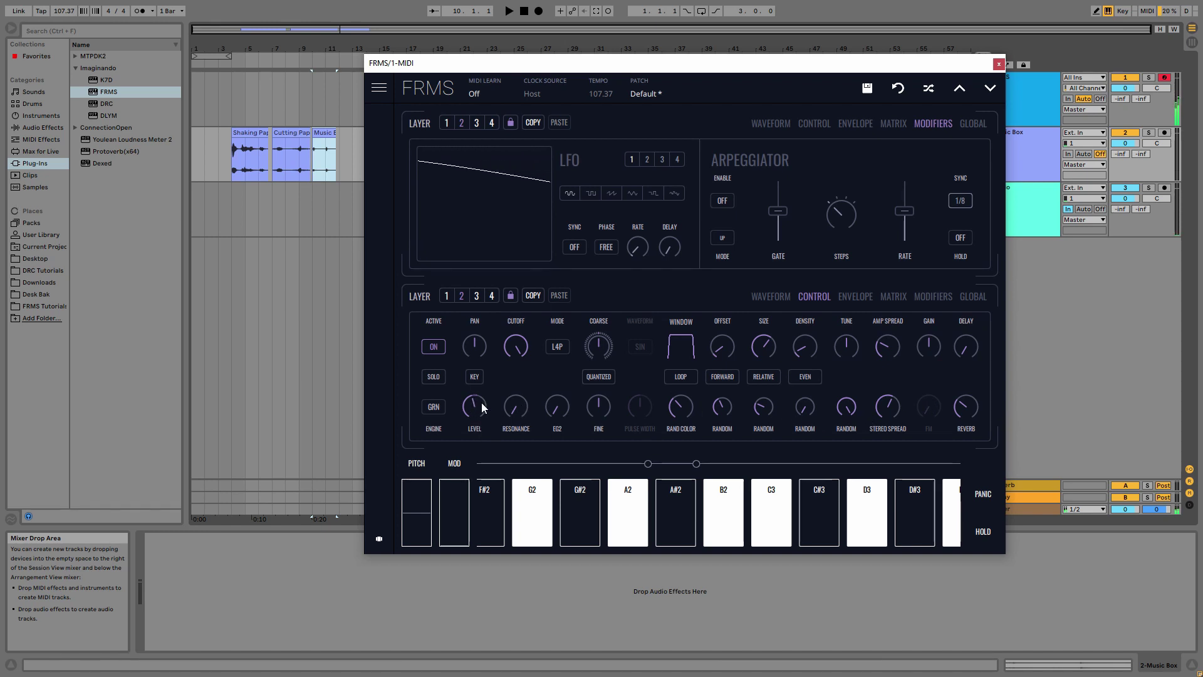
pyautogui.moveTo(481, 404); pyautogui.dragTo(482, 345)
pyautogui.click(477, 296)
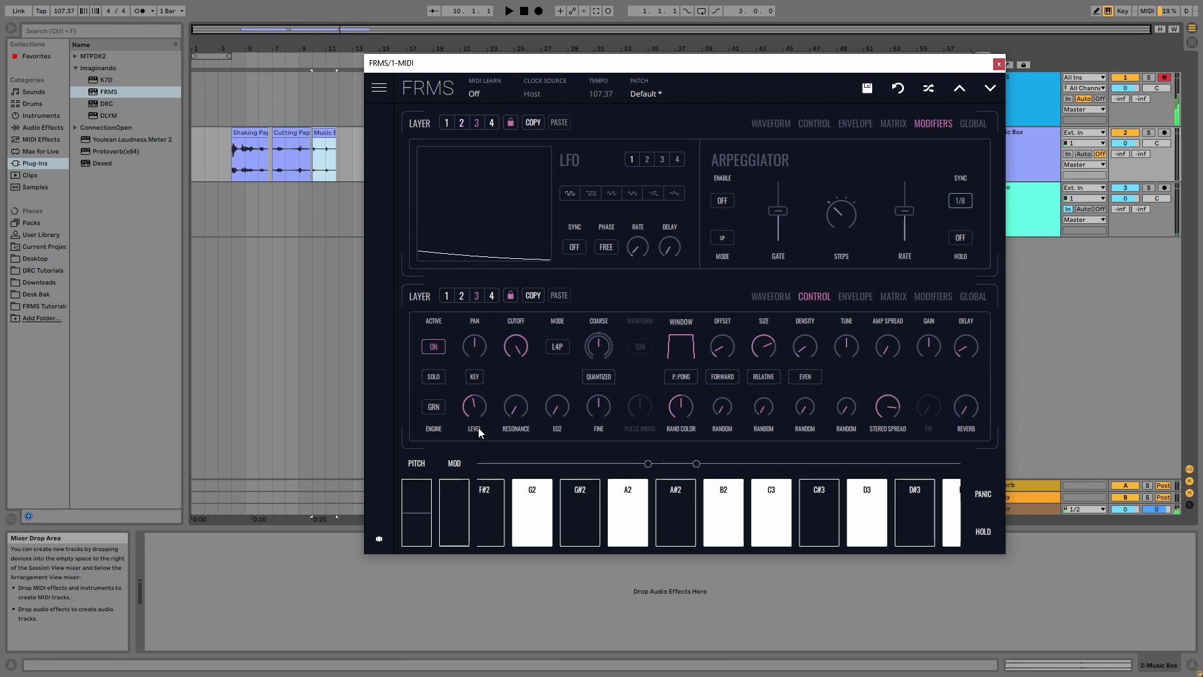
pyautogui.click(447, 296)
pyautogui.moveTo(482, 404); pyautogui.dragTo(467, 362)
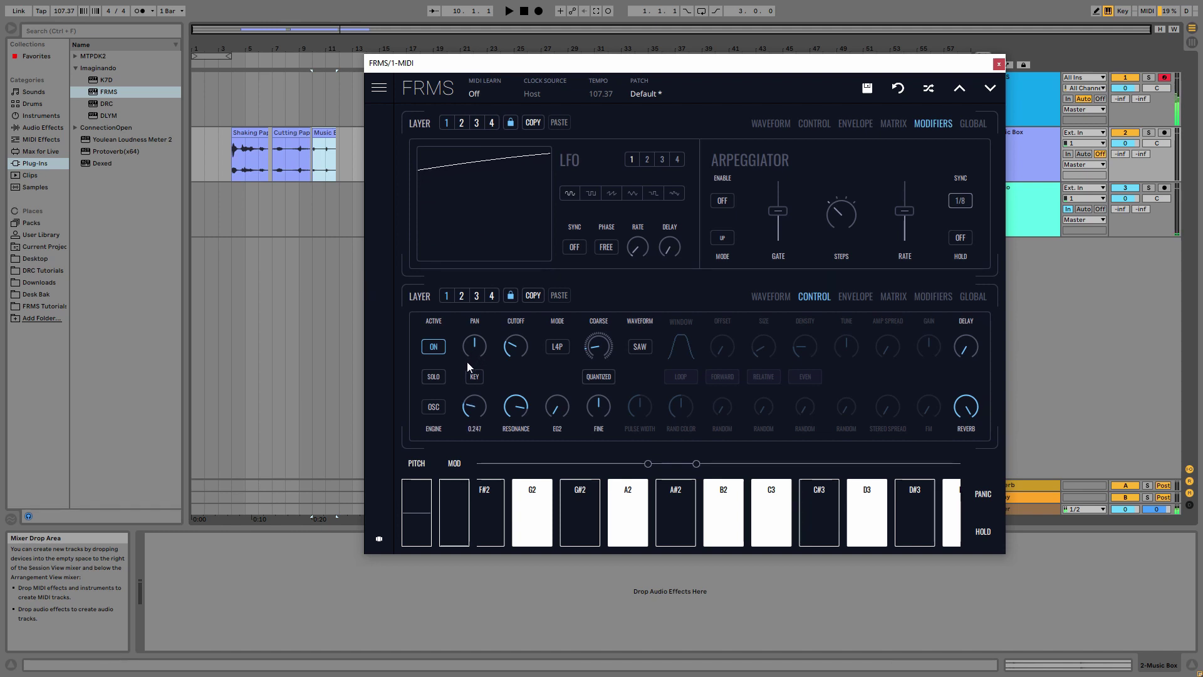
# Raise layer 3's reverb to slightly below half and reduce its level a little.
pyautogui.click(476, 296)
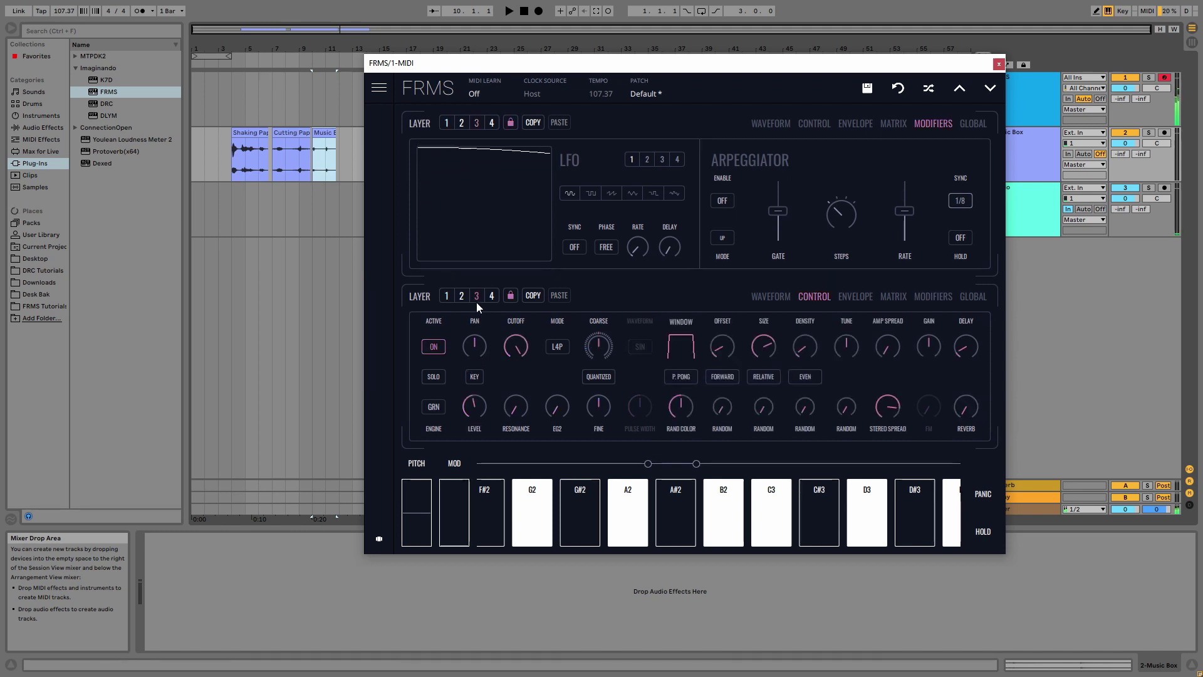
pyautogui.moveTo(969, 407); pyautogui.dragTo(952, 333)
pyautogui.moveTo(468, 420); pyautogui.dragTo(467, 420)
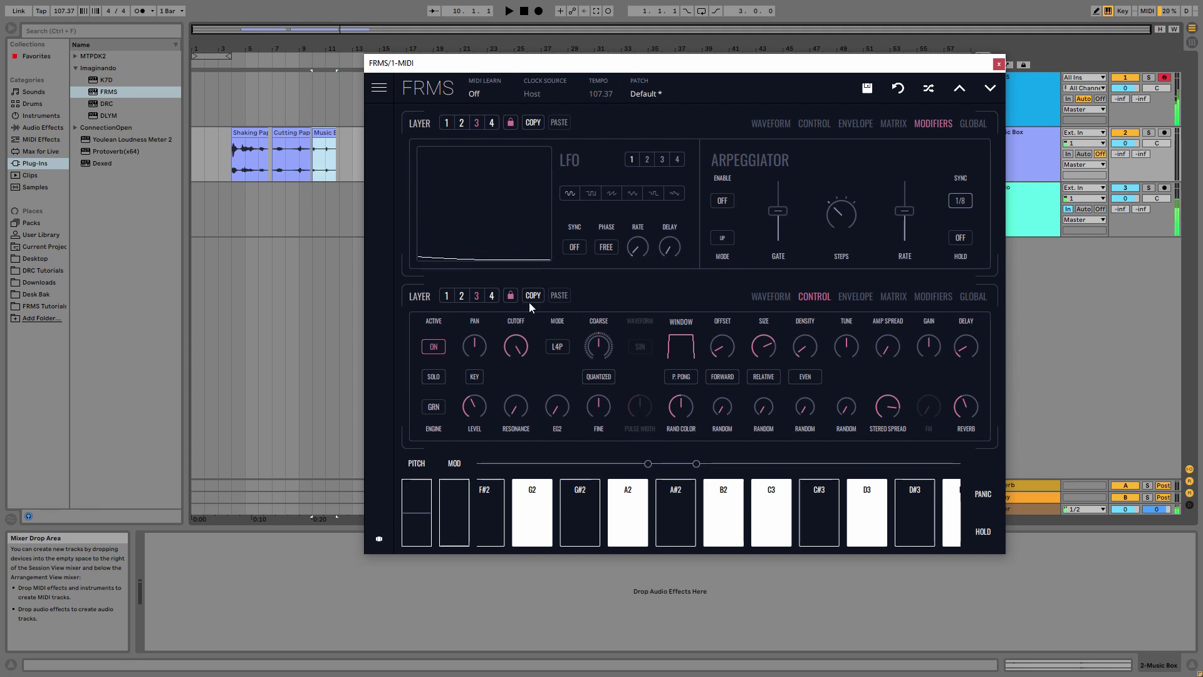
# Move the FRMS window clear of the track names and show the global settings above the layer controls.
pyautogui.moveTo(677, 59); pyautogui.dragTo(630, 53)
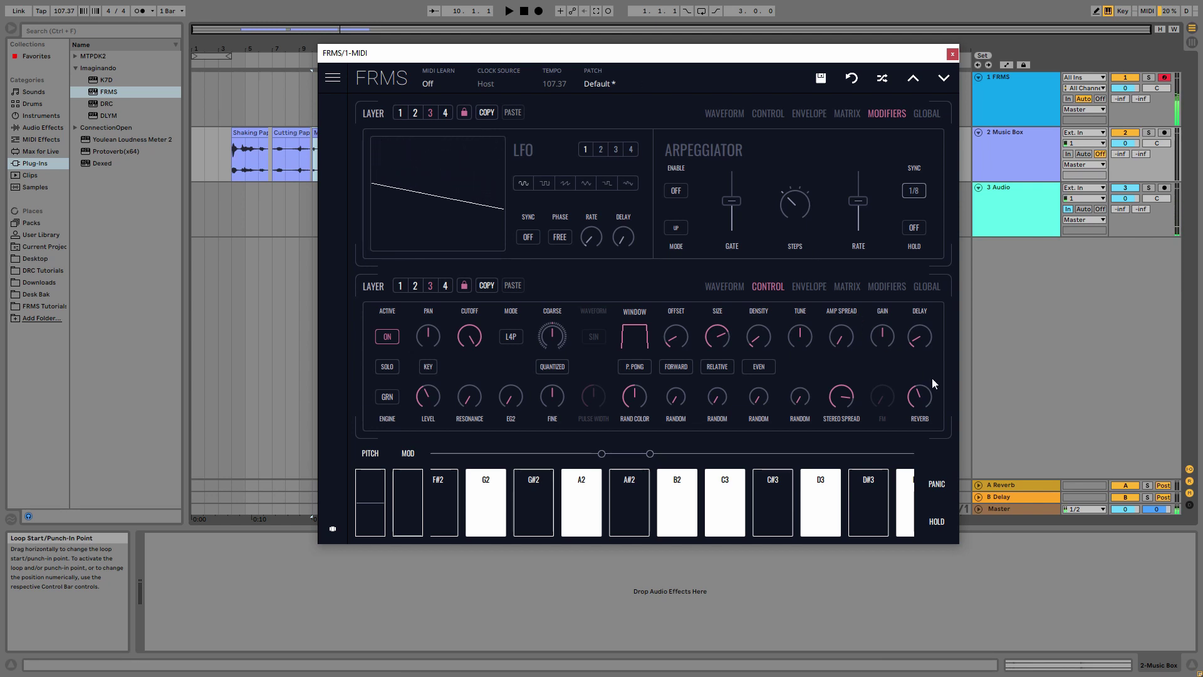
pyautogui.click(928, 115)
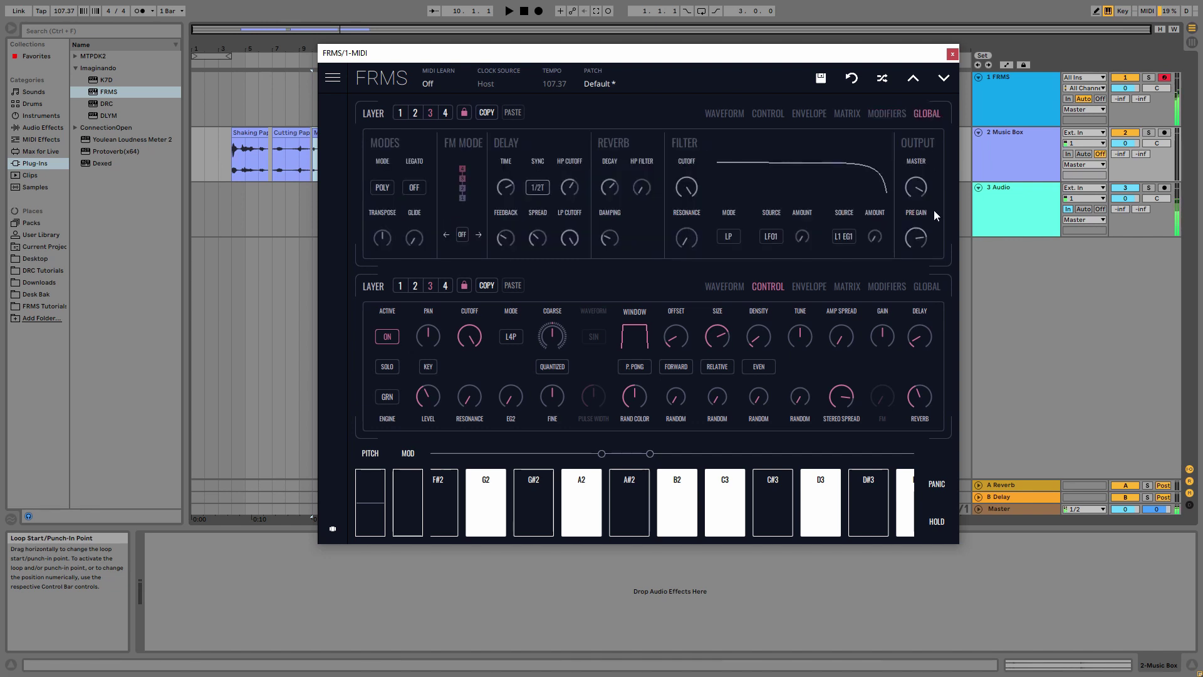